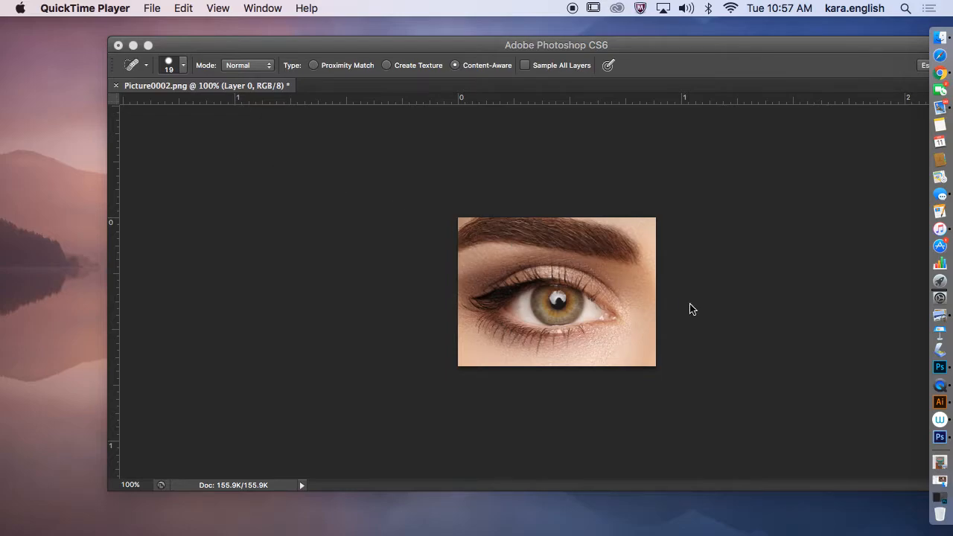
Step: Bring Adobe Illustrator CC to the front from its Dock icon over Photoshop CS6
right_click(928, 408)
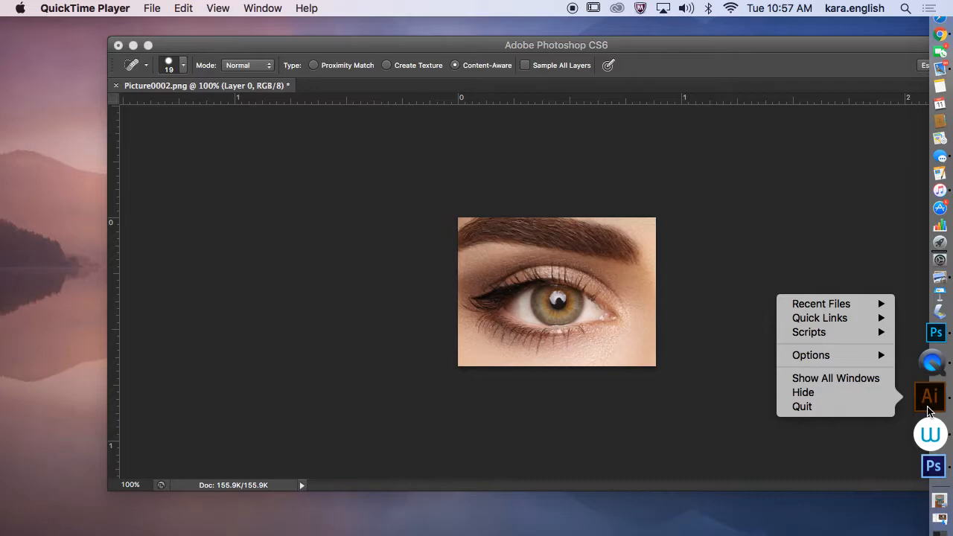
left_click(927, 408)
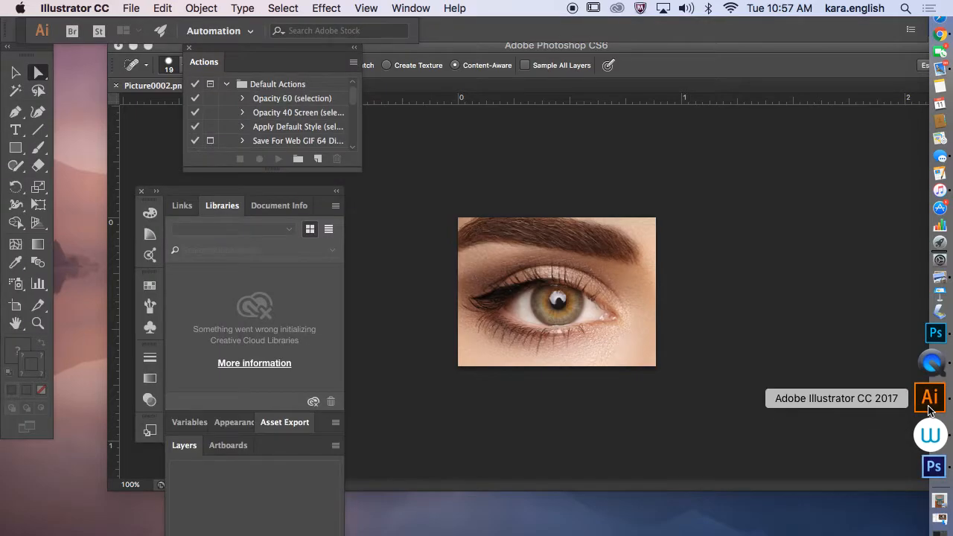
left_click(134, 9)
Step: Create a new 3 x 3 inch RGB Color document, Untitled-3
left_click(136, 27)
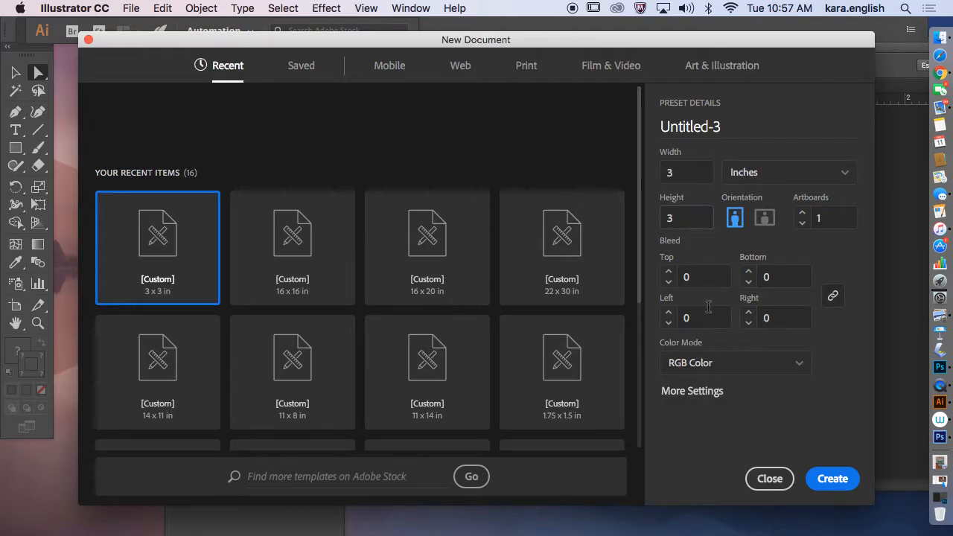
left_click(830, 479)
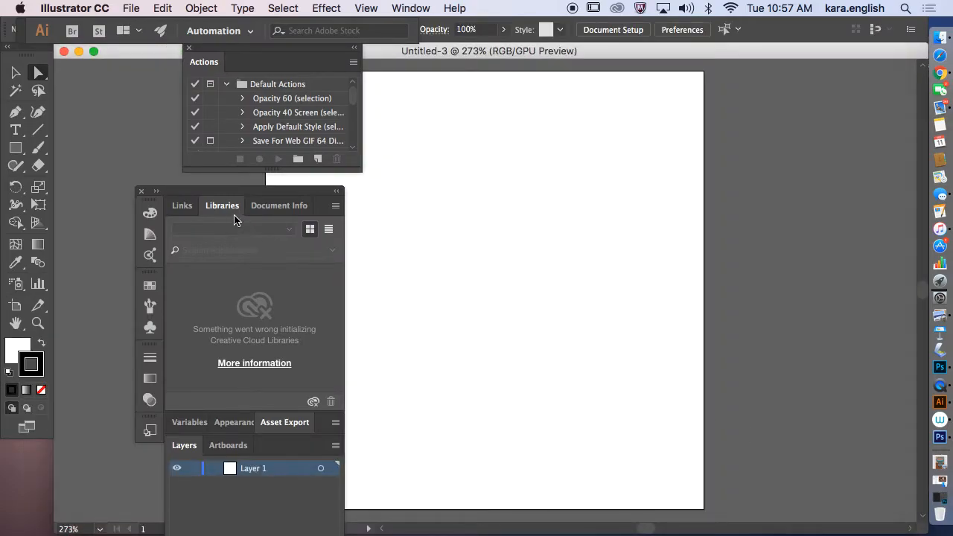
Step: Dock the Layers group and Actions panel together, then load Desktop's Picture0002.jpg for placing
left_click_drag(234, 187, 147, 176)
left_click_drag(236, 52, 127, 60)
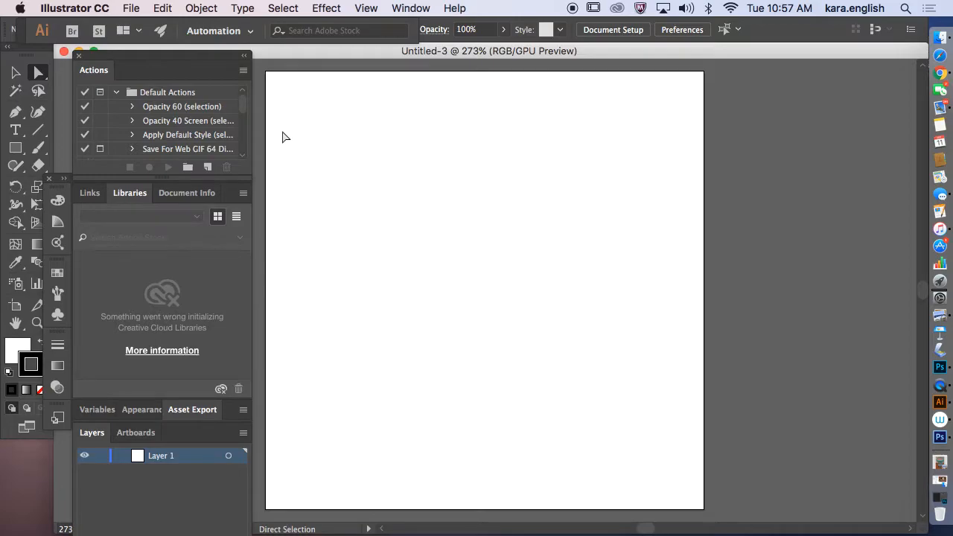
left_click(132, 8)
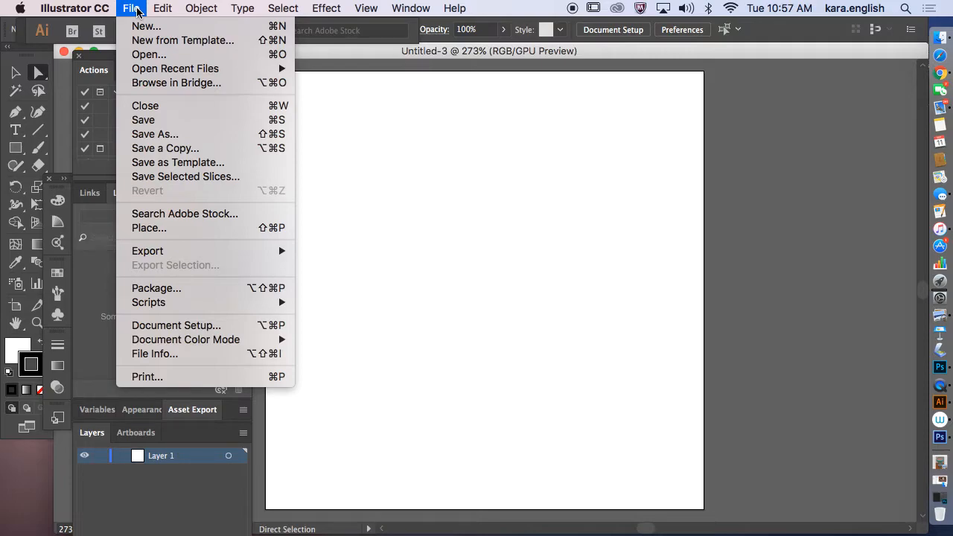
left_click(150, 228)
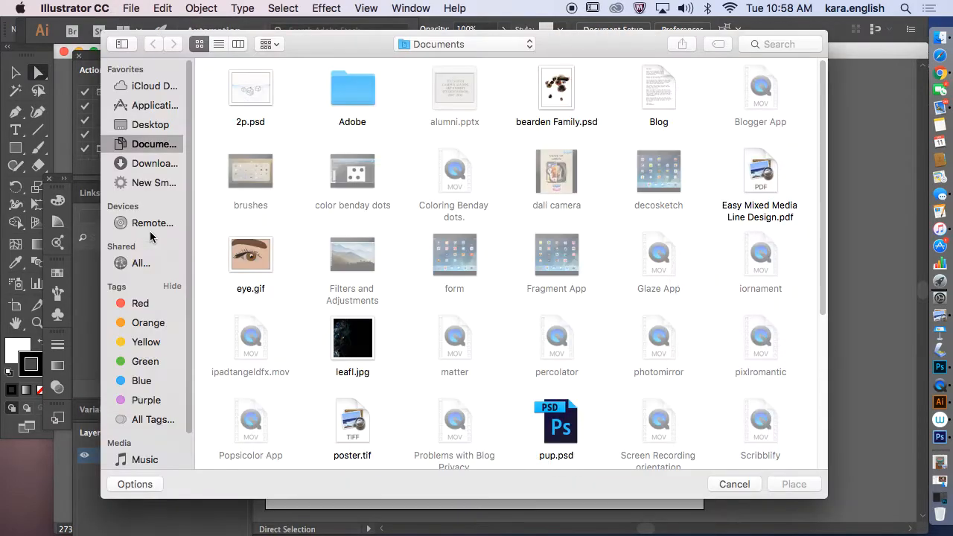
left_click(154, 126)
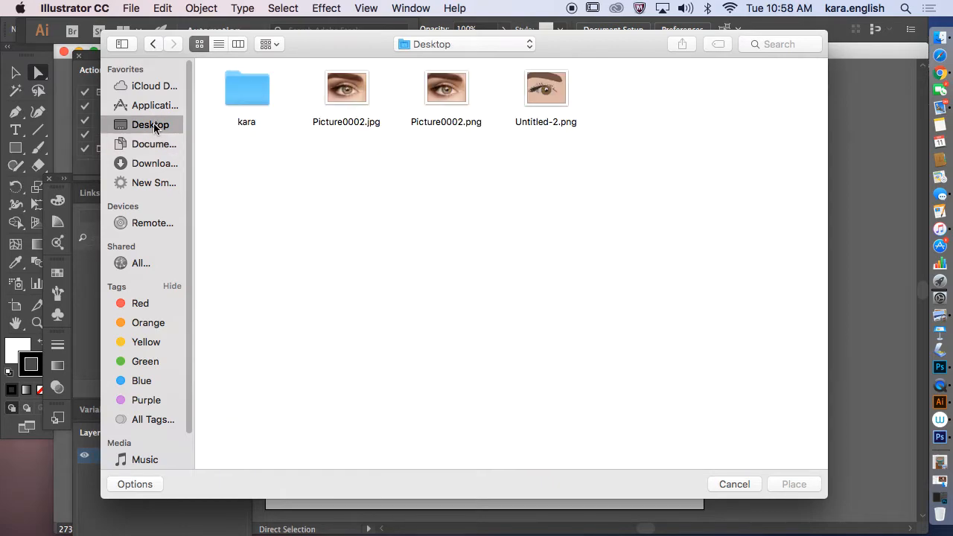
left_click(361, 97)
left_click(795, 484)
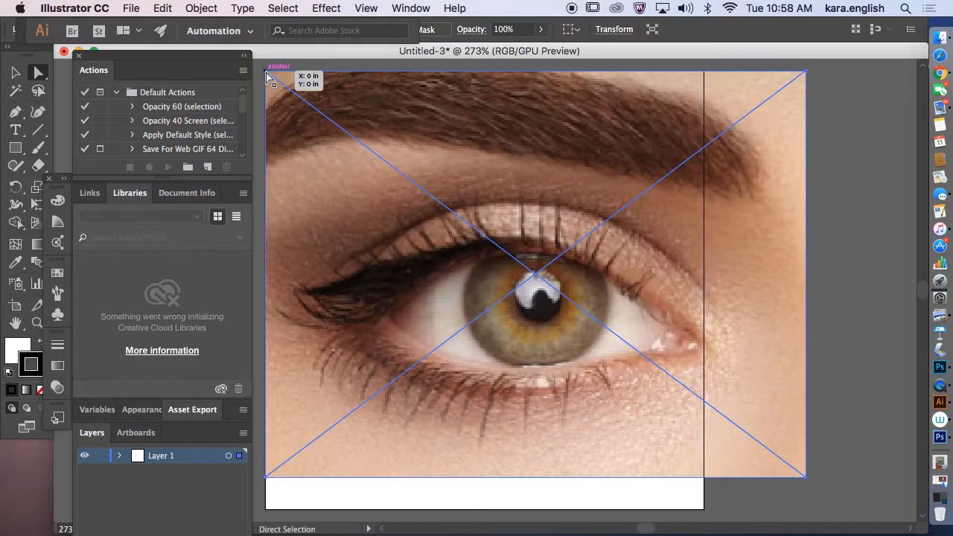
Step: Drop Picture0002.jpg at the artboard's top-left and shift it so the eye covers the artboard
left_click(266, 73)
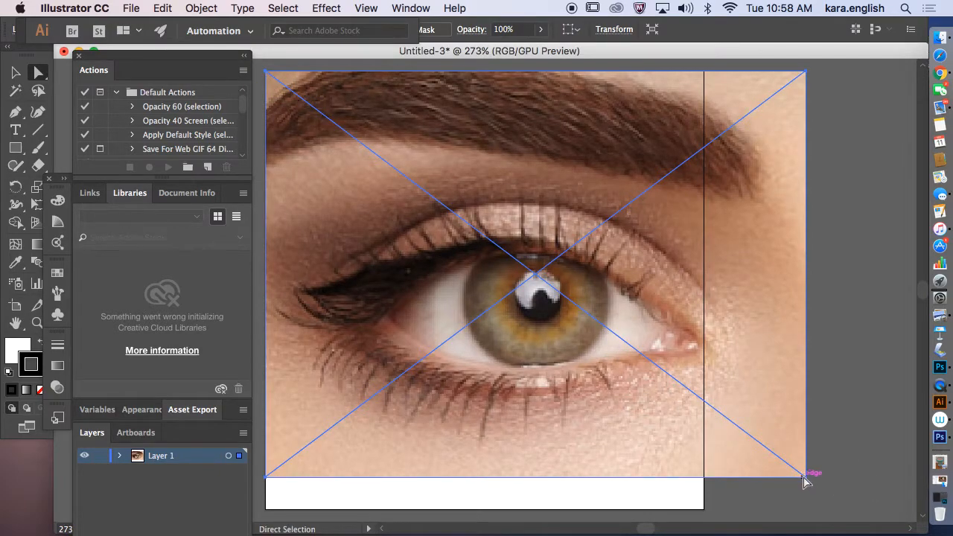
left_click_drag(807, 478, 701, 510)
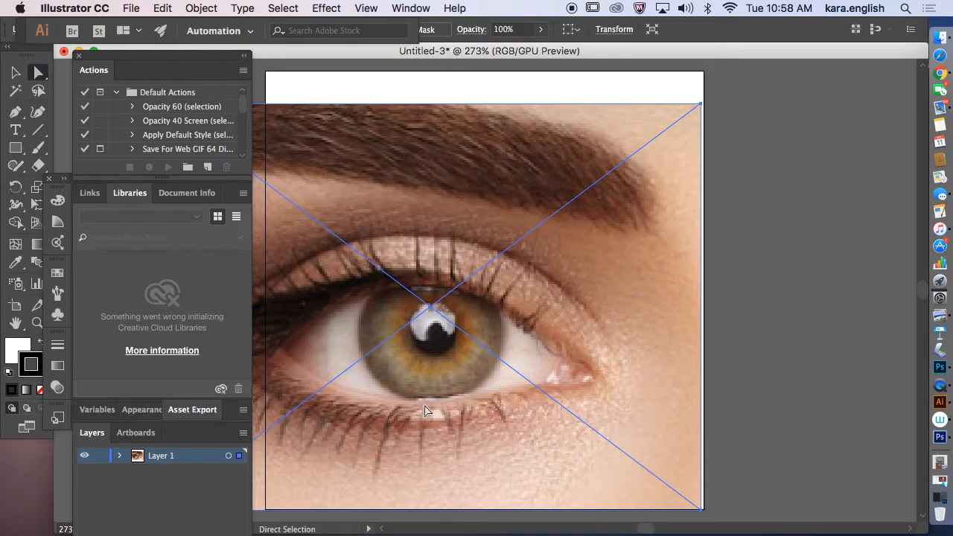
scroll(480, 497, "left", 1)
mouse_move(643, 531)
left_mouse_down()
mouse_move(627, 531)
mouse_move(653, 530)
mouse_move(639, 531)
left_mouse_up()
left_click_drag(507, 381, 572, 384)
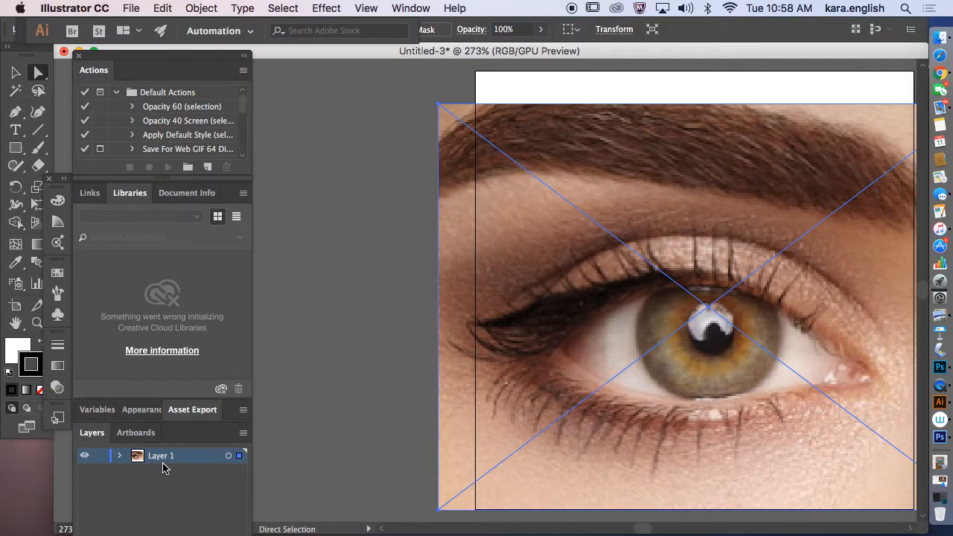
Step: Lock Layer 1 holding the eye photo, toggling its visibility off and back on
left_click(424, 9)
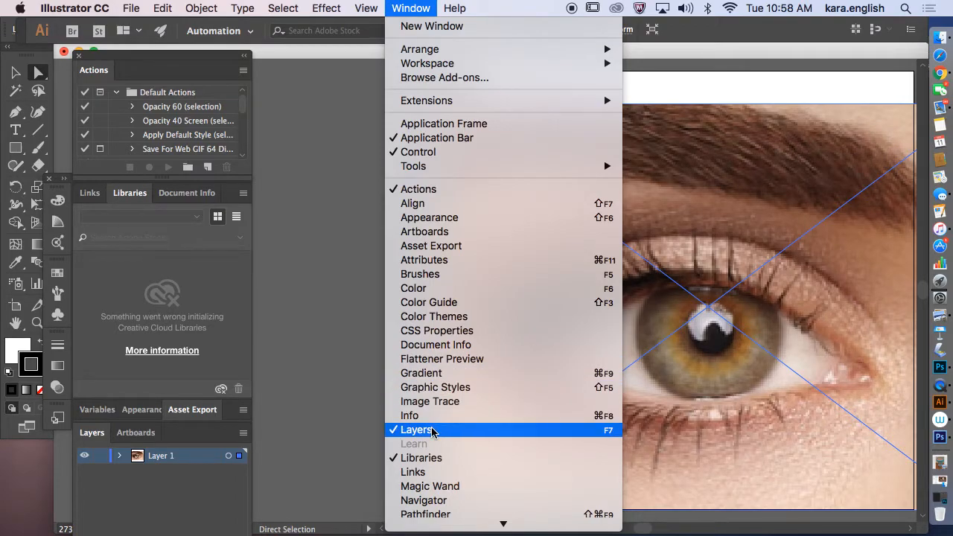
left_click(344, 292)
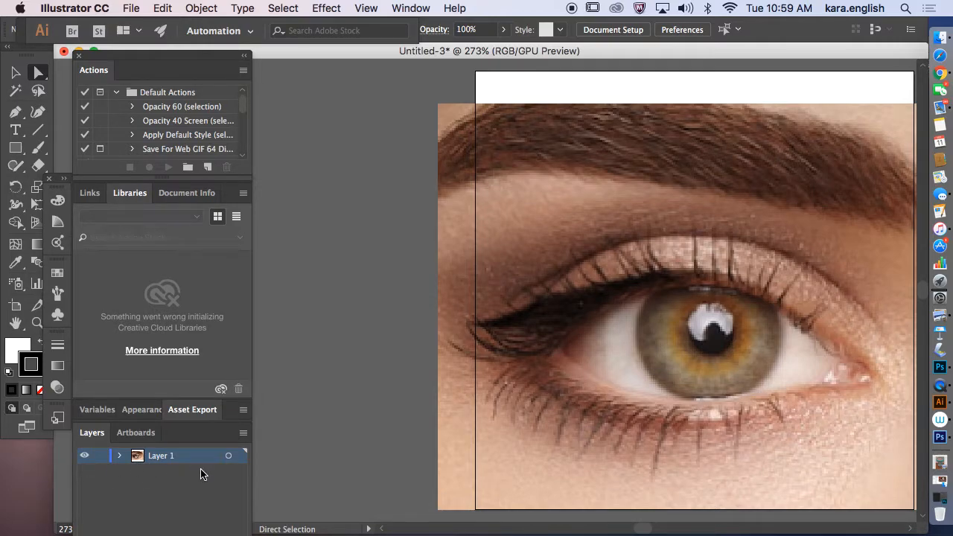
left_click(100, 455)
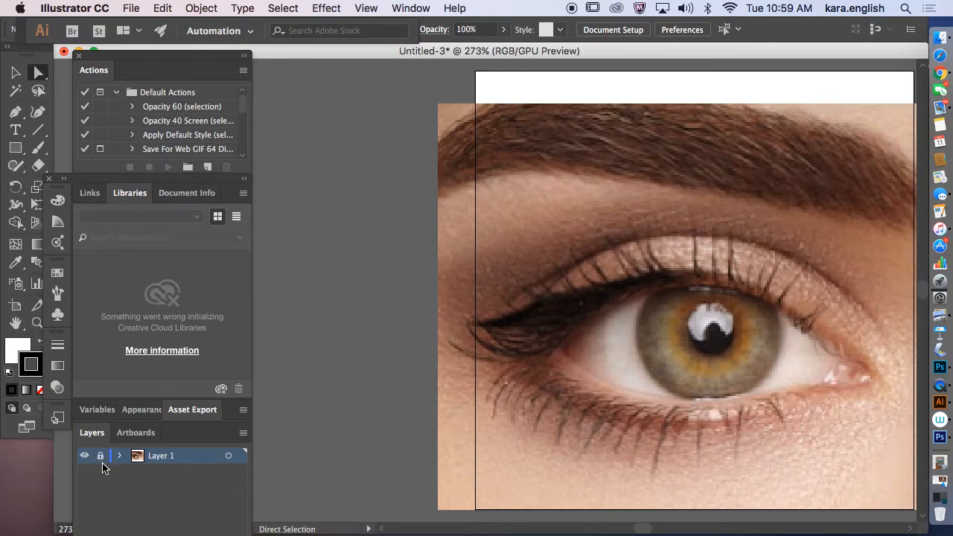
left_click(85, 456)
left_click(85, 456)
left_click(85, 457)
left_click(85, 456)
Step: Close the Actions panel and dock, then reopen only the Layers panel, moved up and right
left_click(78, 55)
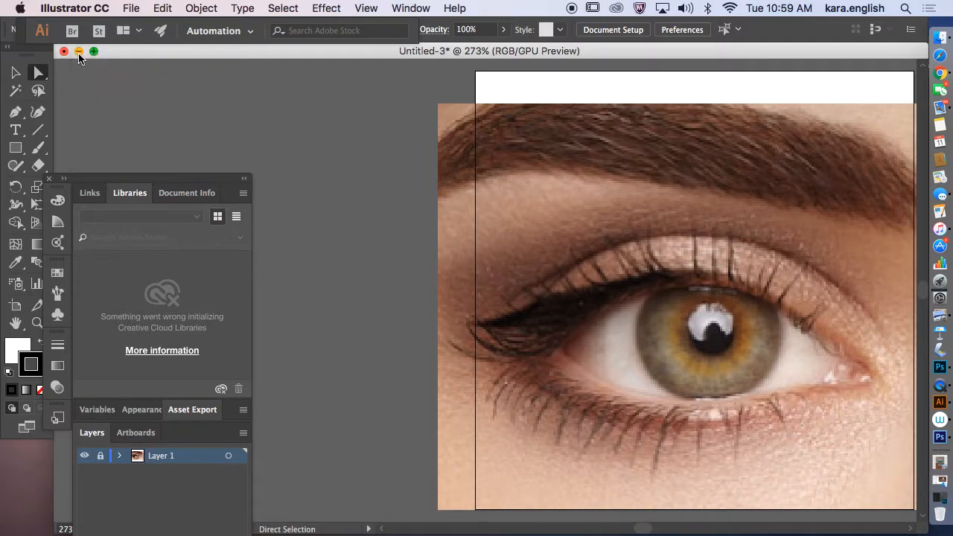
left_click(50, 180)
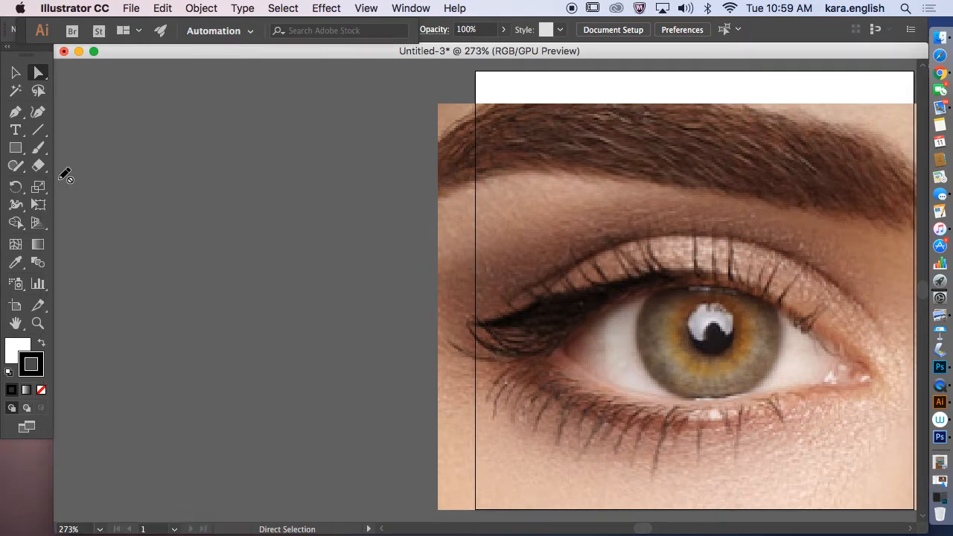
left_click(411, 9)
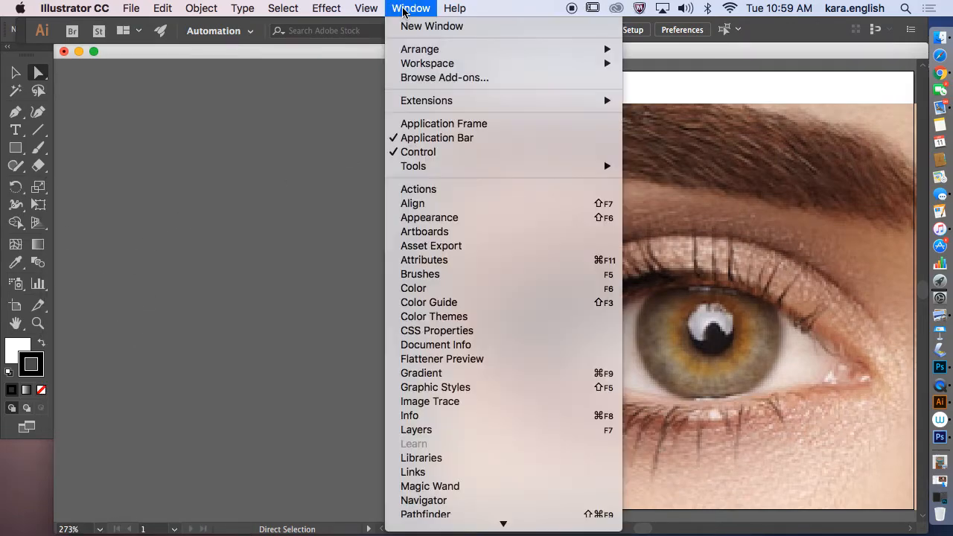
left_click(428, 430)
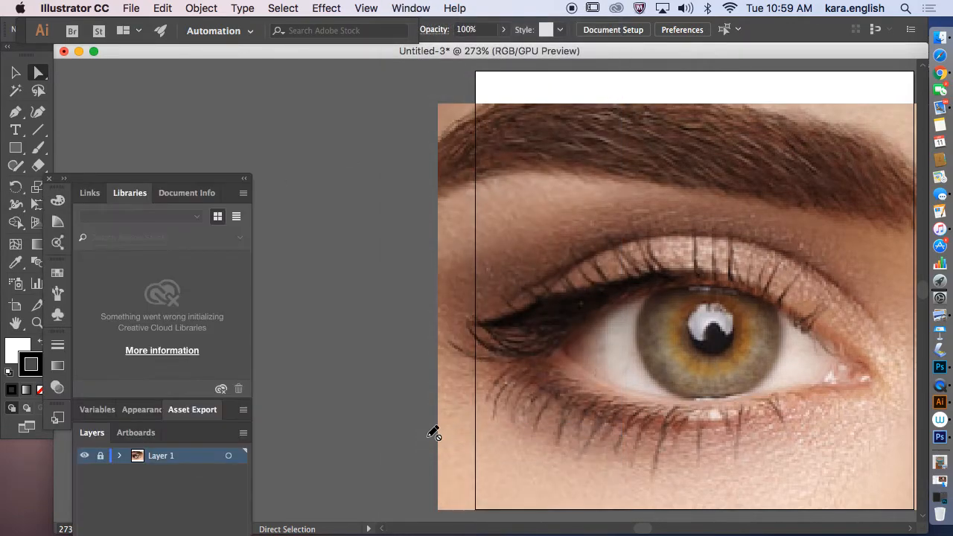
left_click_drag(153, 181, 197, 93)
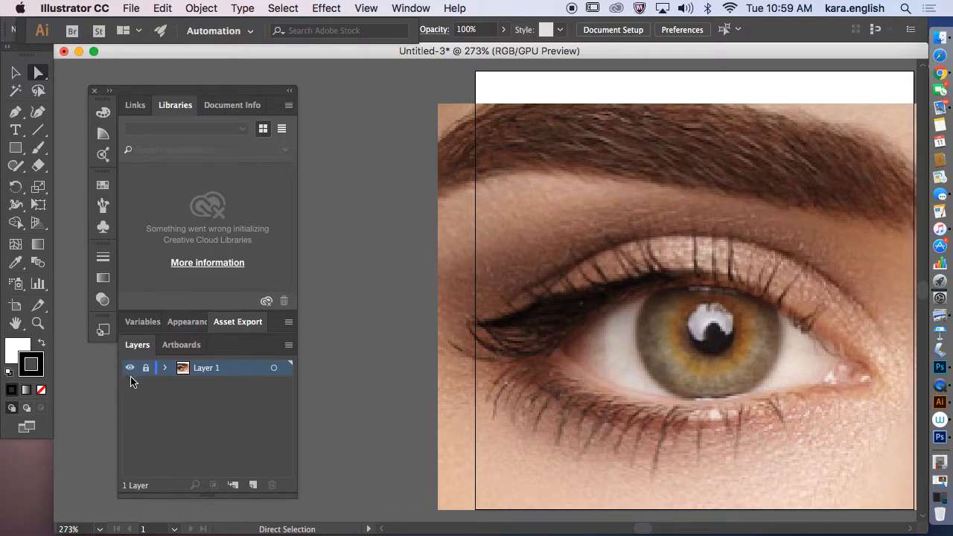
Step: Add Layer 2 above the photo, choose the Pen tool, and set the stroke to 190E0E
left_click(253, 486)
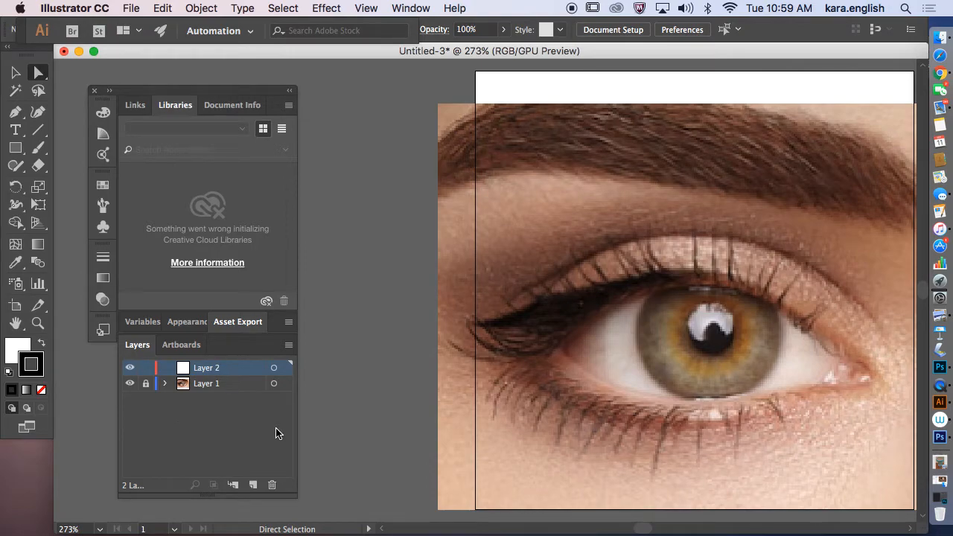
left_click(15, 115)
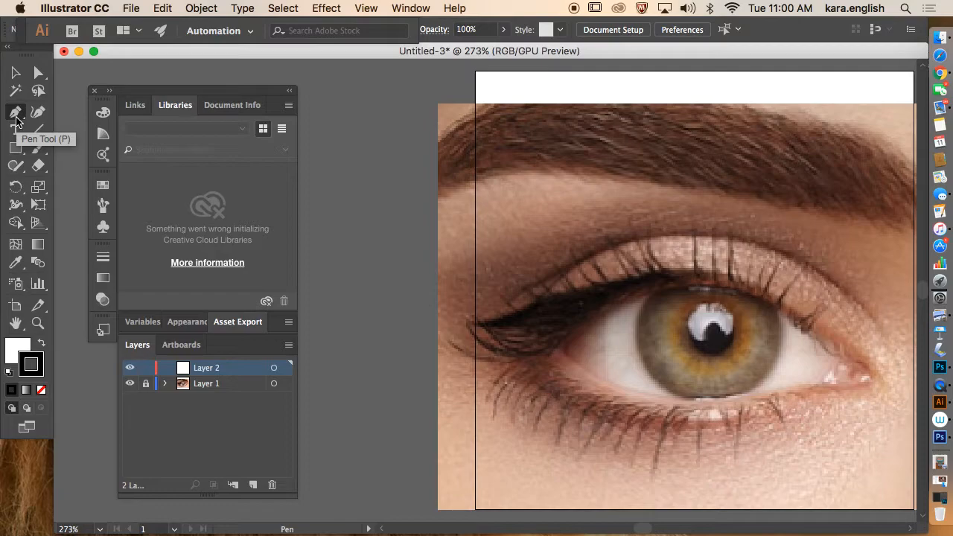
double_click(41, 373)
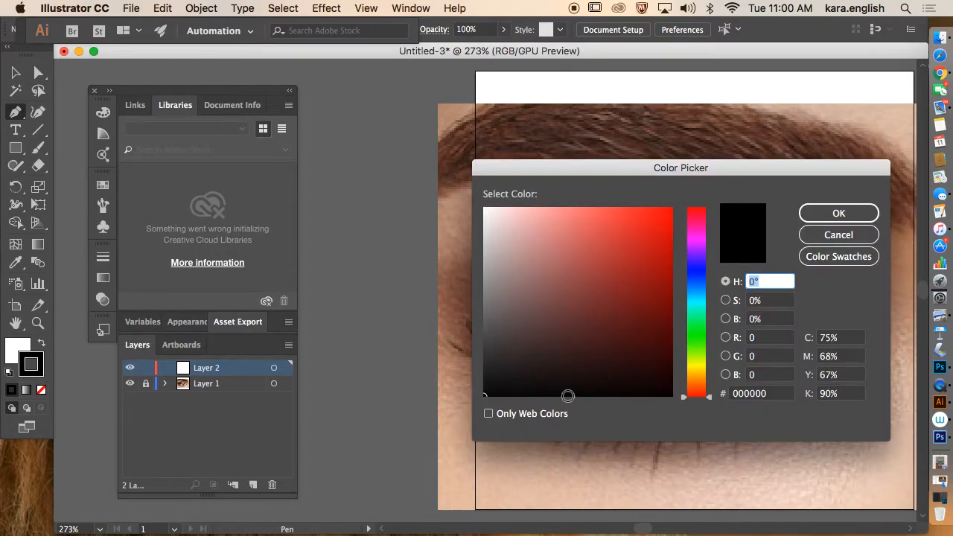
left_click(564, 381)
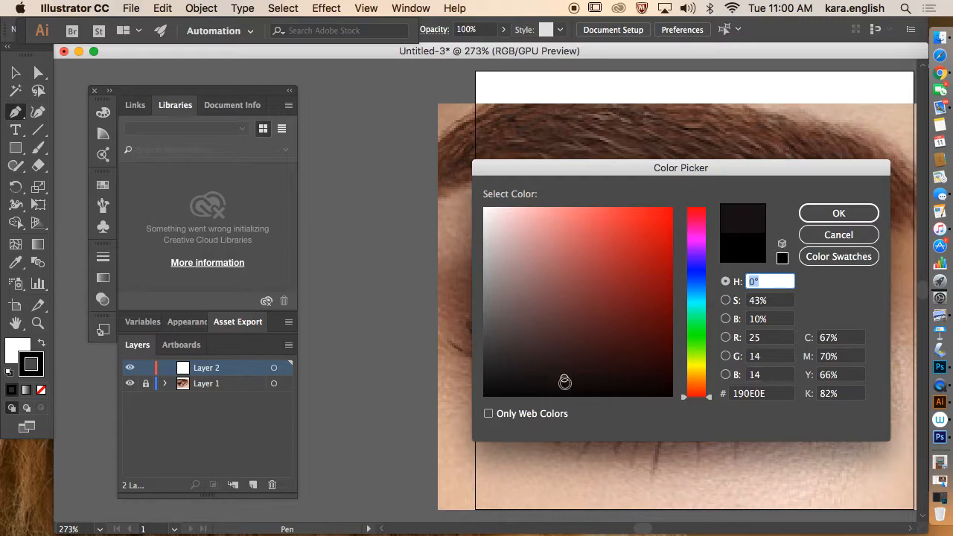
left_click(838, 214)
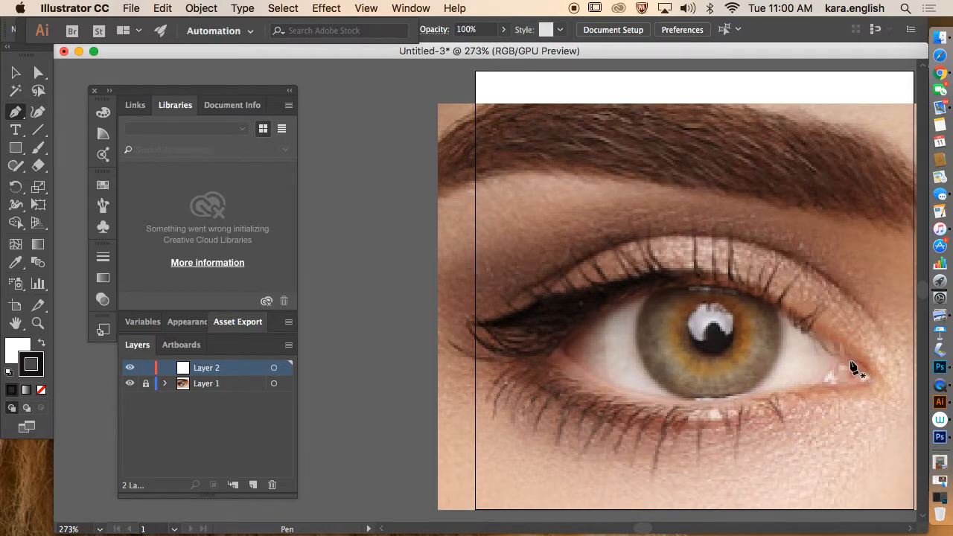
Step: Trace the upper eyelid with Pen anchors from the outer corner to the inner corner
left_click_drag(839, 366, 730, 296)
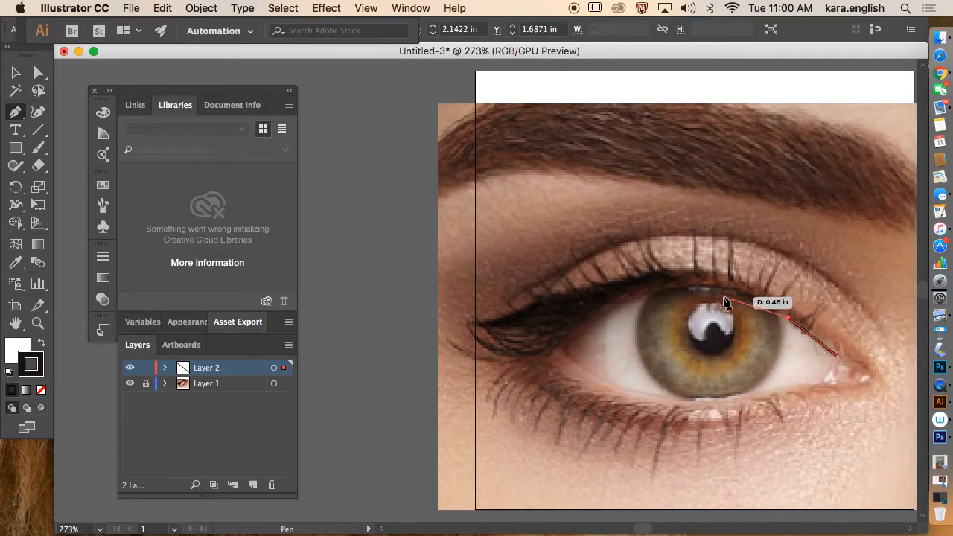
left_click(729, 291)
left_click(685, 289)
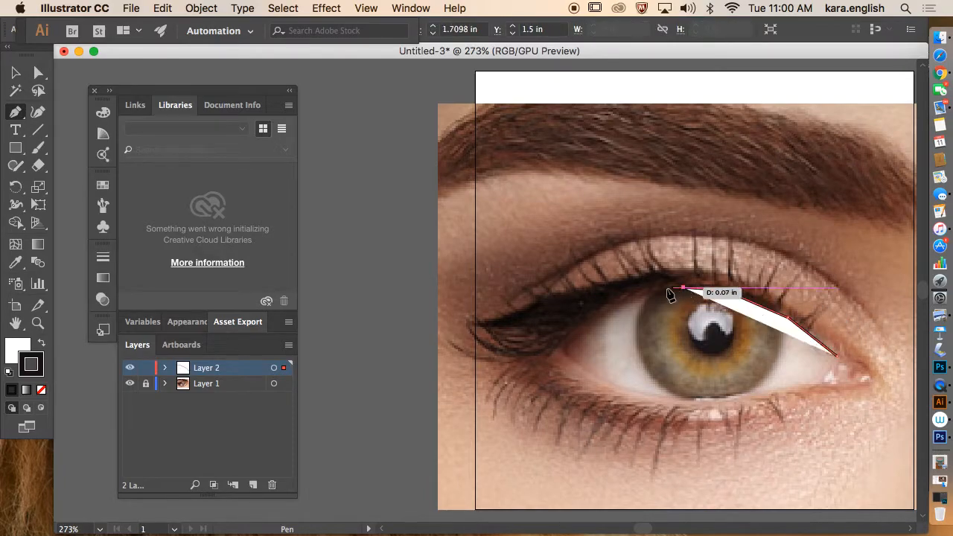
left_click(621, 302)
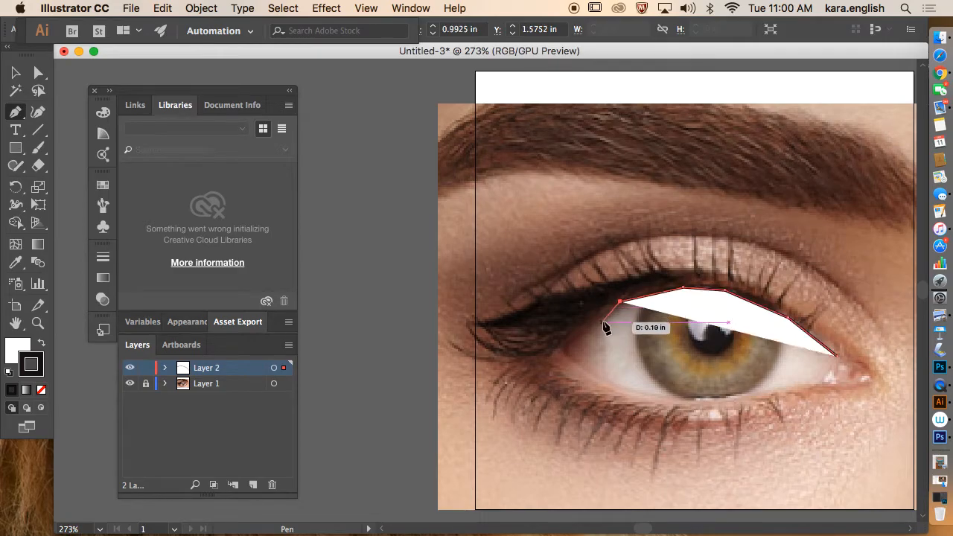
left_click(595, 319)
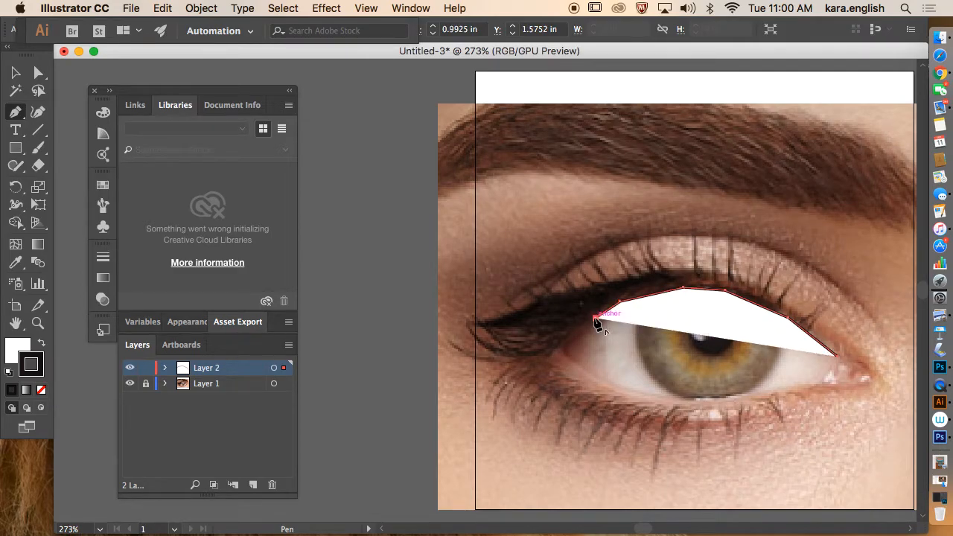
left_click(563, 343)
left_click(558, 349)
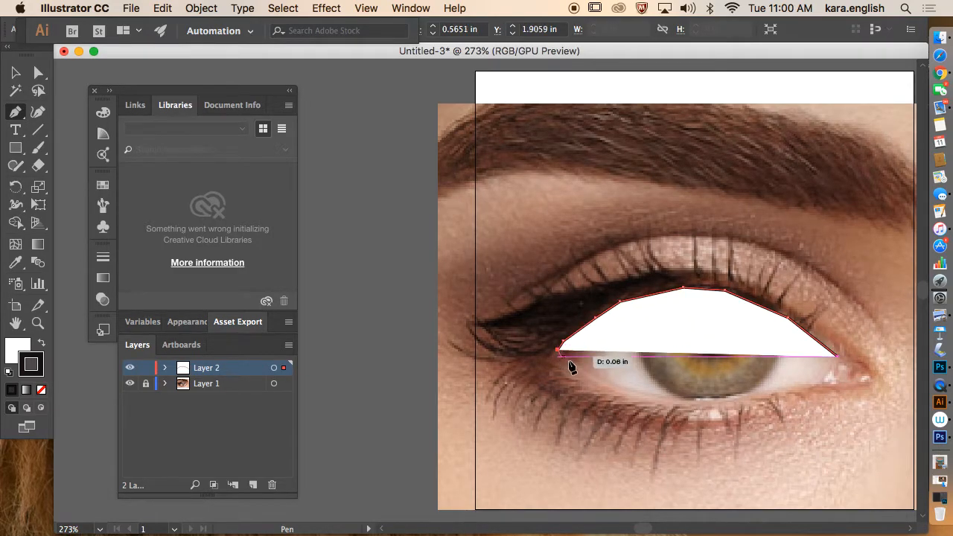
left_click(603, 381)
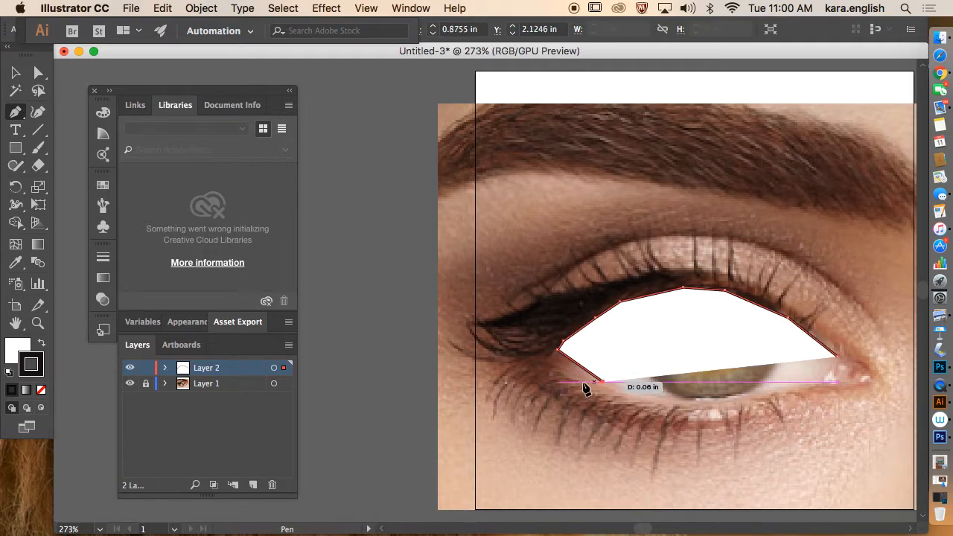
Step: Set Fill to None, then trace the lower eyelid and close the path at the start anchor
left_click(18, 351)
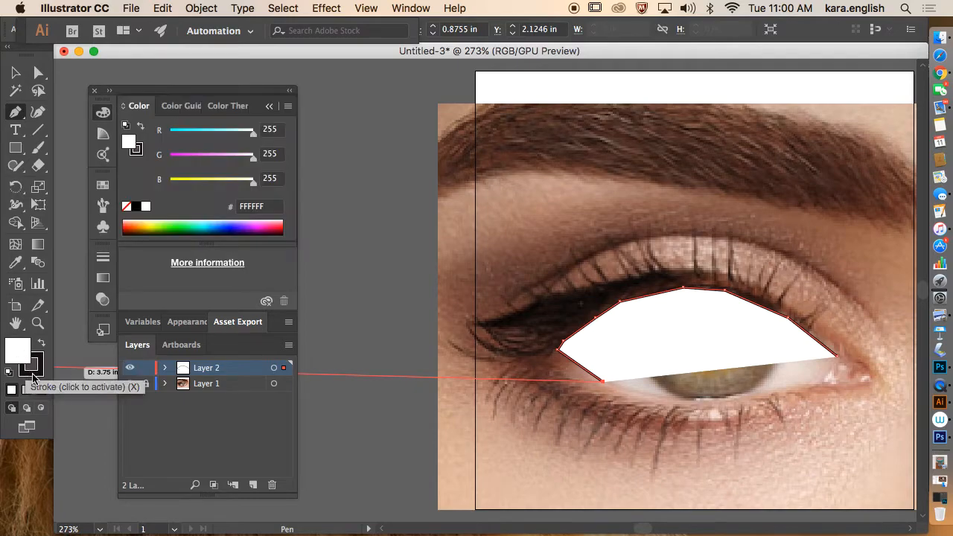
left_click(41, 391)
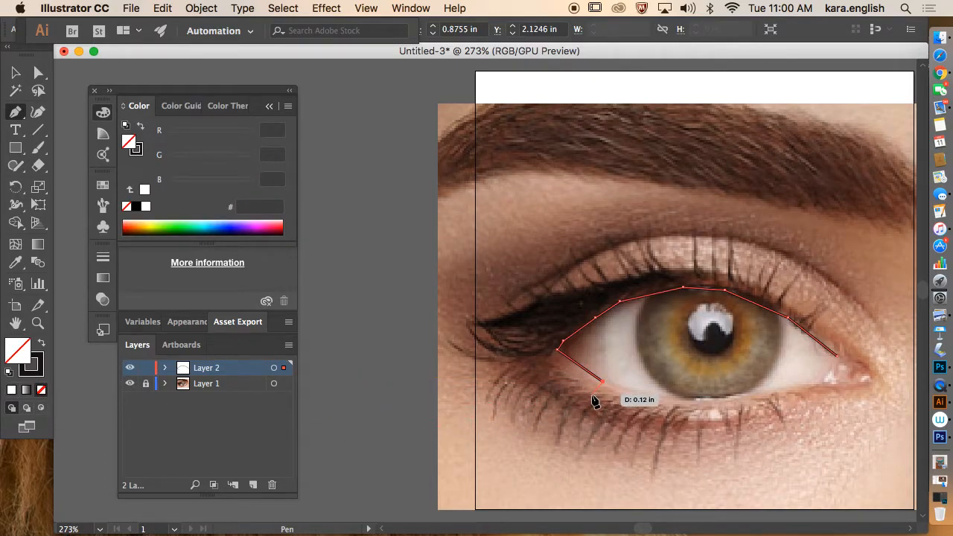
left_click(638, 393)
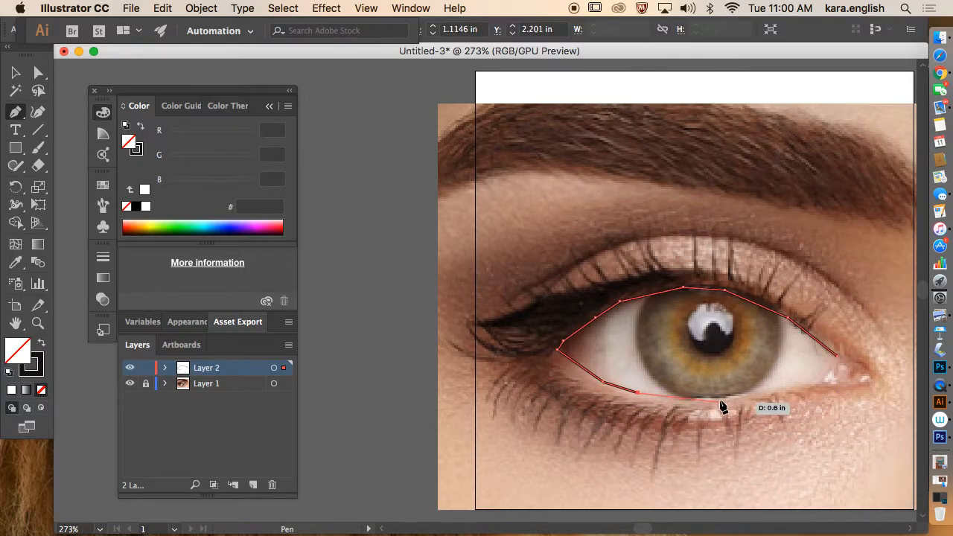
left_click(698, 399)
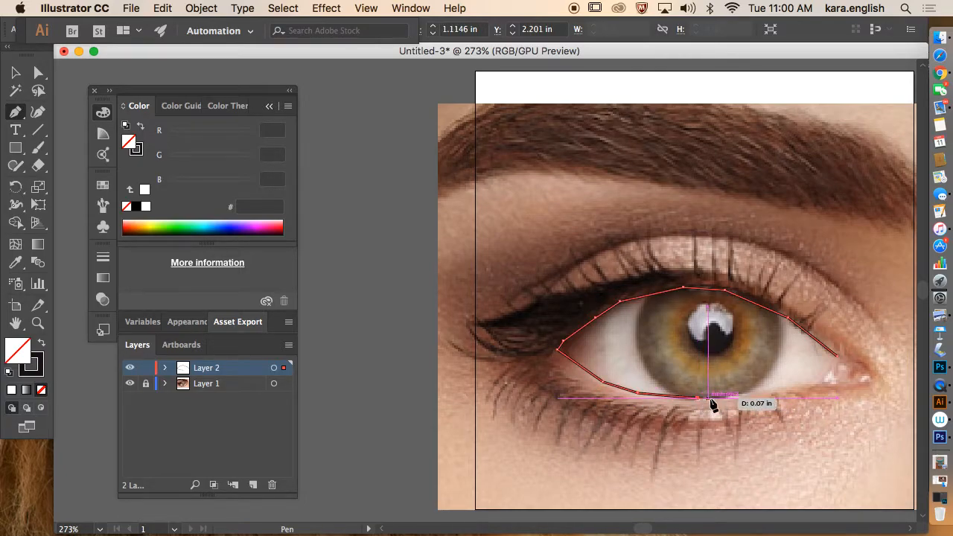
left_click(760, 393)
left_click(810, 384)
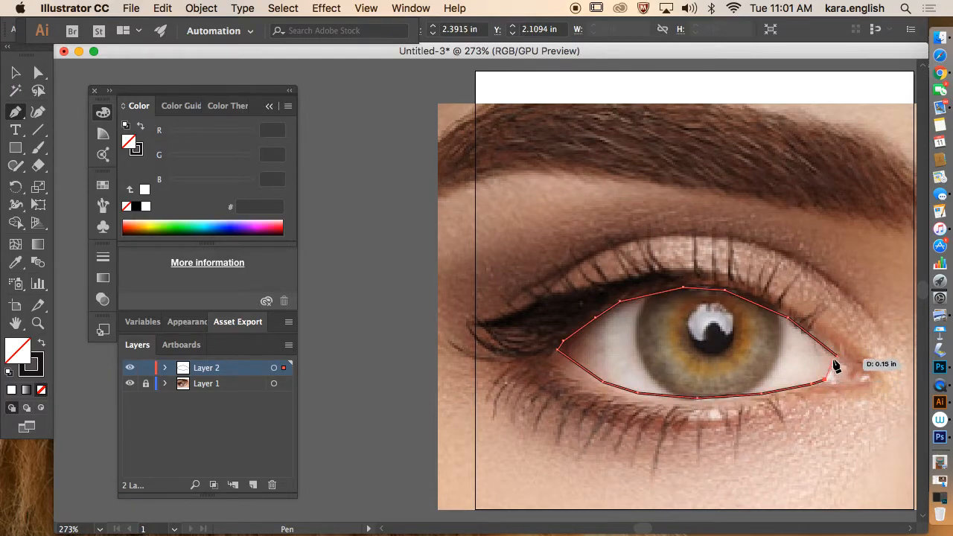
left_click(838, 360)
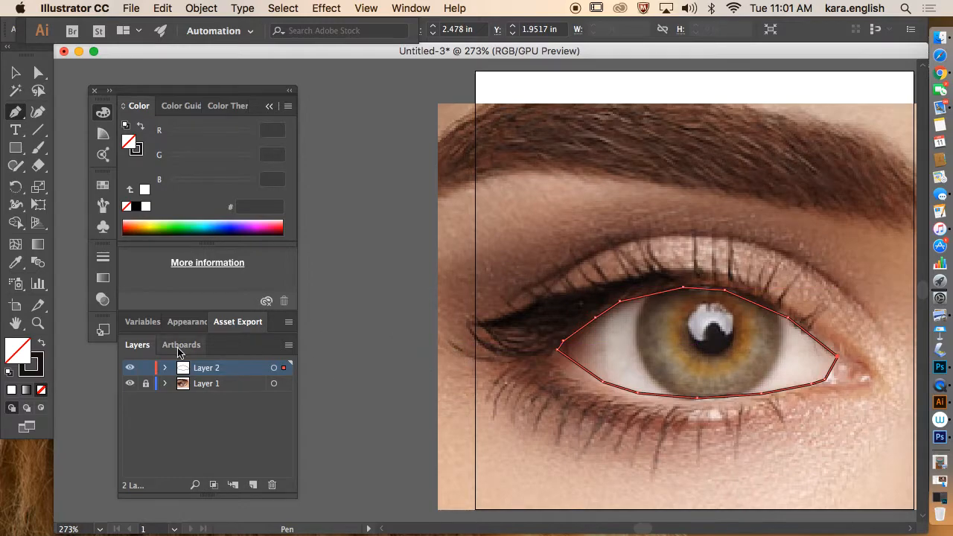
Step: Fill the eye outline with the eye-white tone CBBFB7 sampled by the Eyedropper
left_click(15, 262)
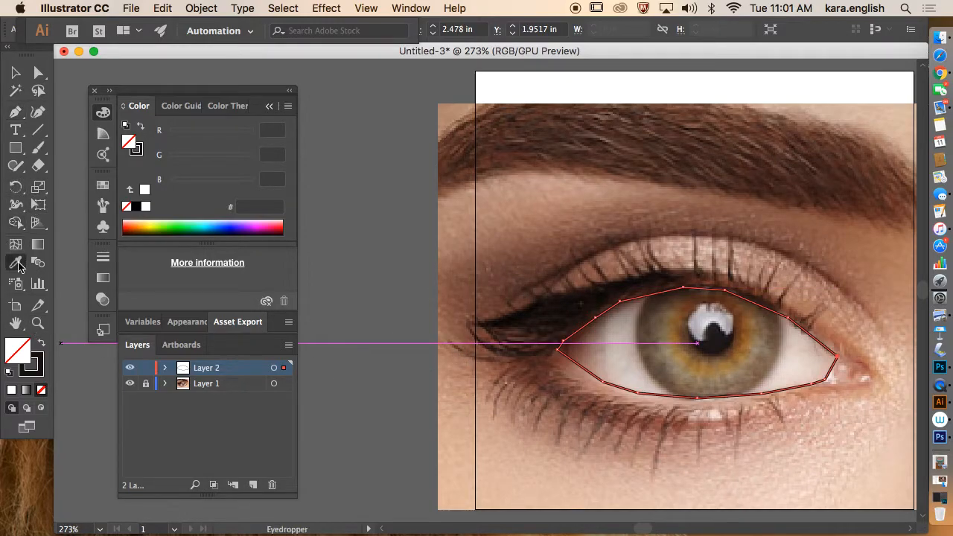
left_click(622, 345)
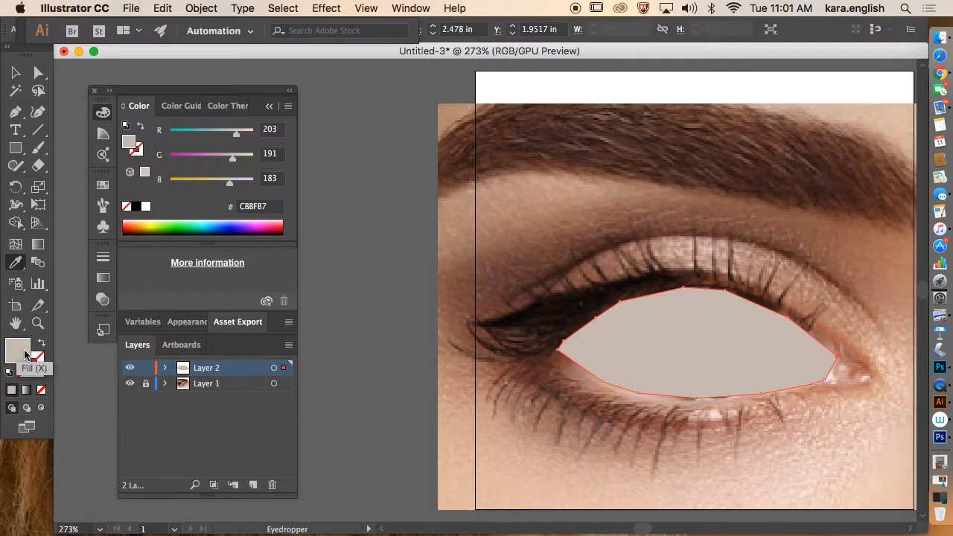
left_click(39, 360)
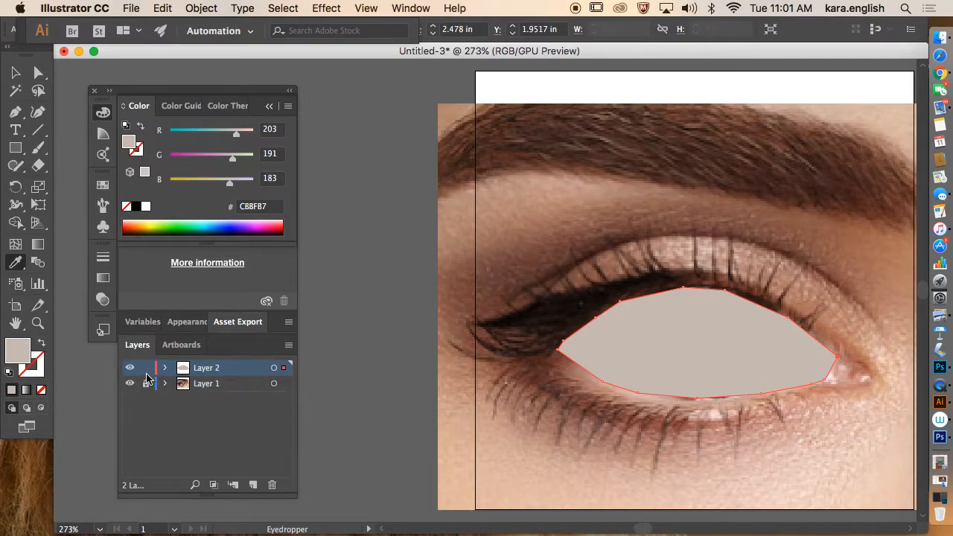
left_click(146, 374)
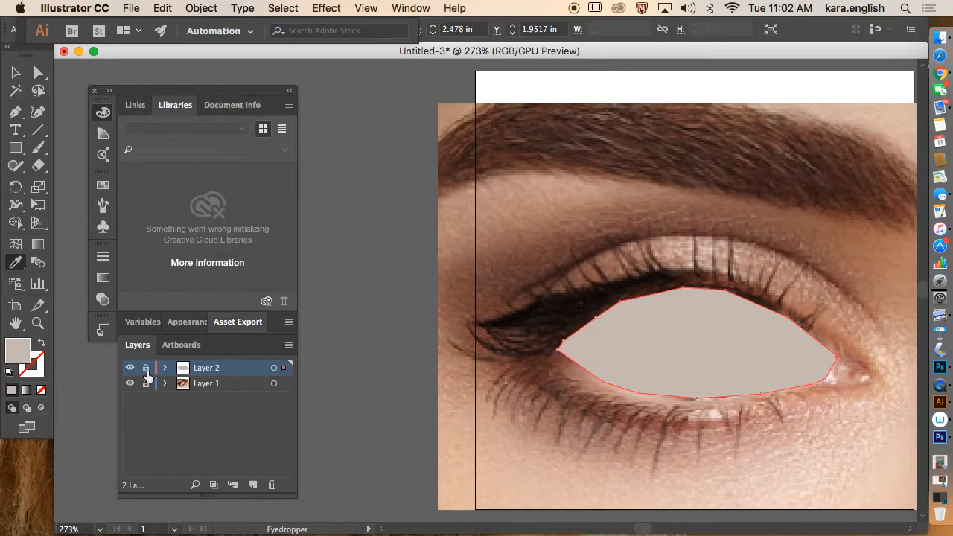
Step: Lock and hide Layer 2, then select the Pen tool with fill set to None
left_click(146, 372)
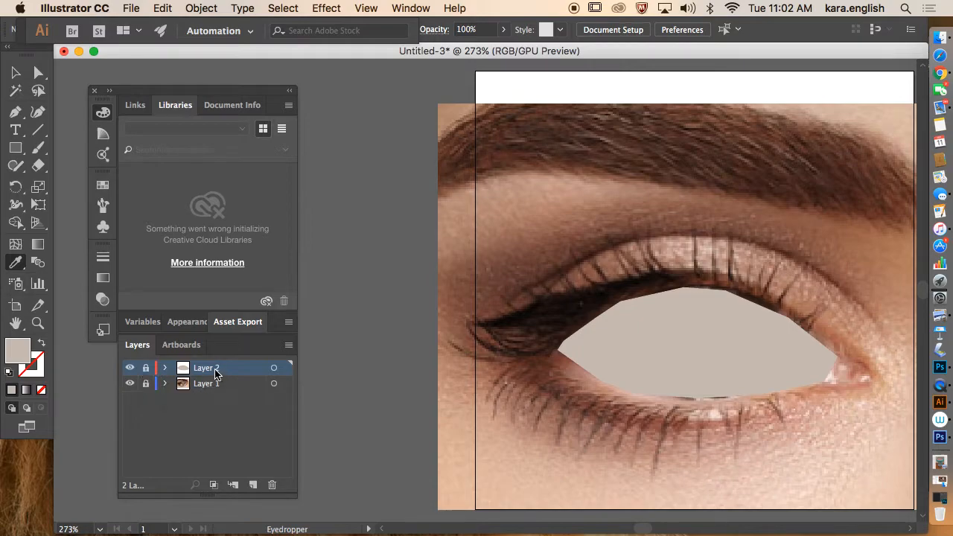
left_click(131, 370)
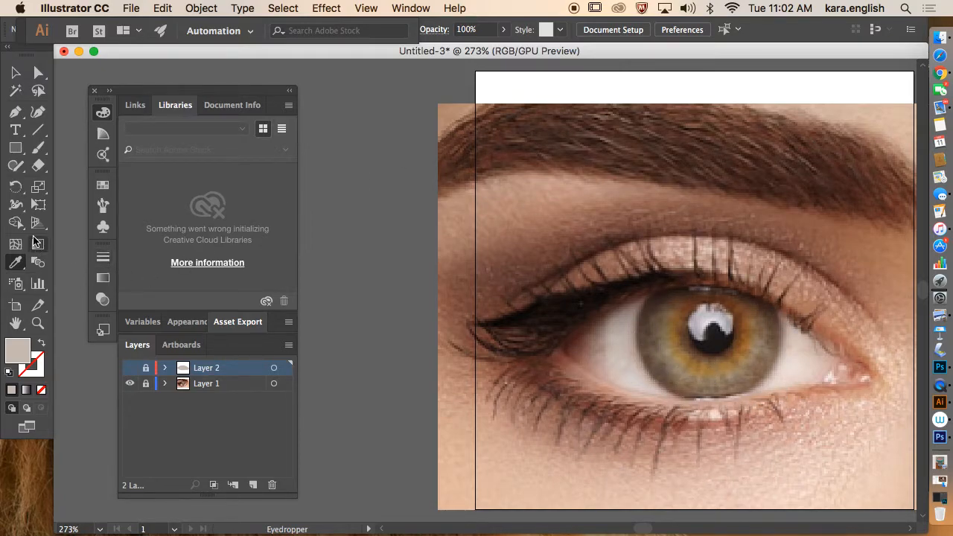
left_click(16, 116)
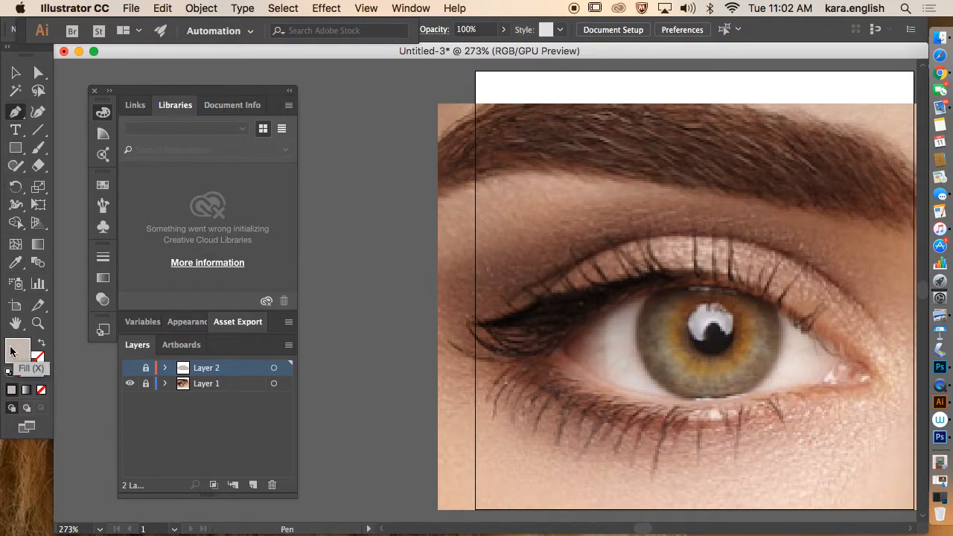
left_click(42, 347)
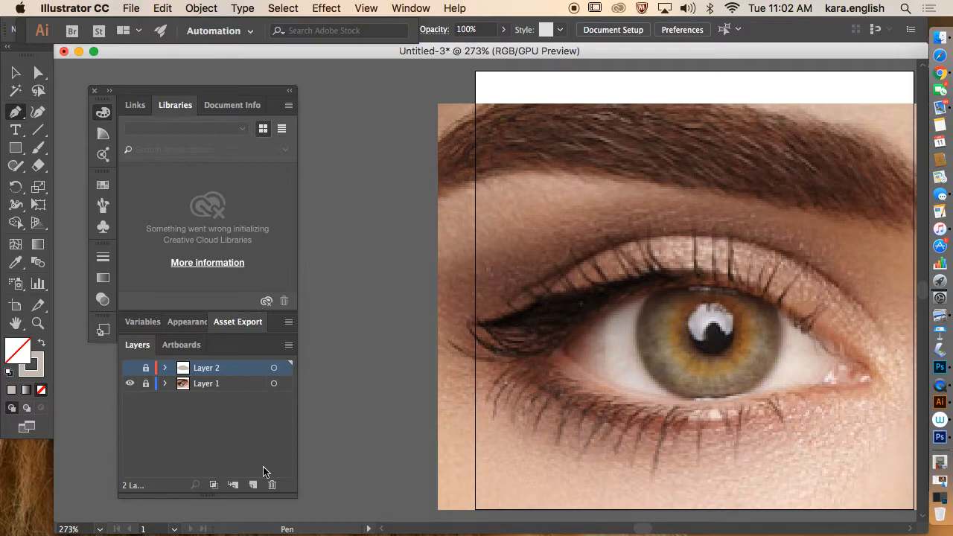
Step: Add Layer 3 and trace a closed Pen outline around the iris
left_click(253, 485)
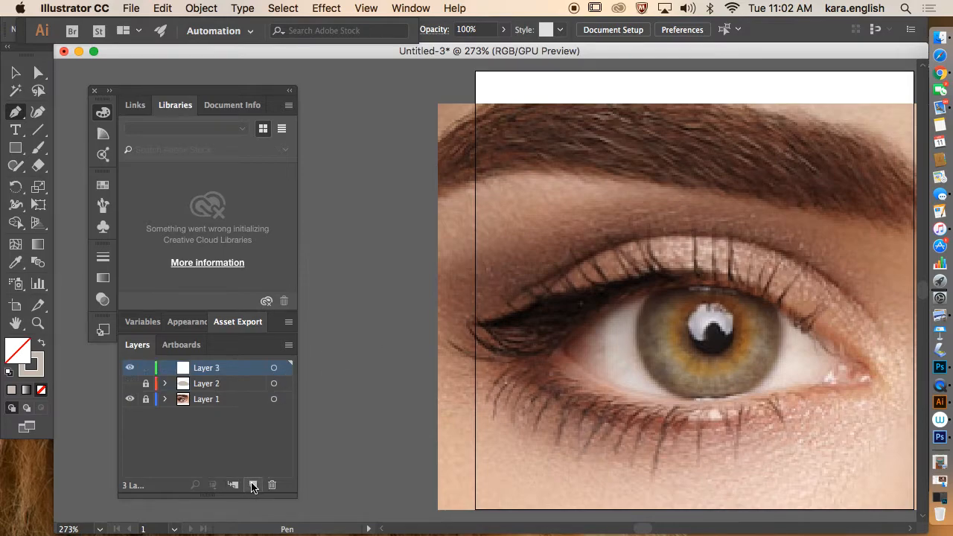
left_click_drag(651, 292, 748, 398)
left_click(773, 367)
left_click(780, 308)
left_click(740, 292)
left_click(694, 286)
left_click(653, 291)
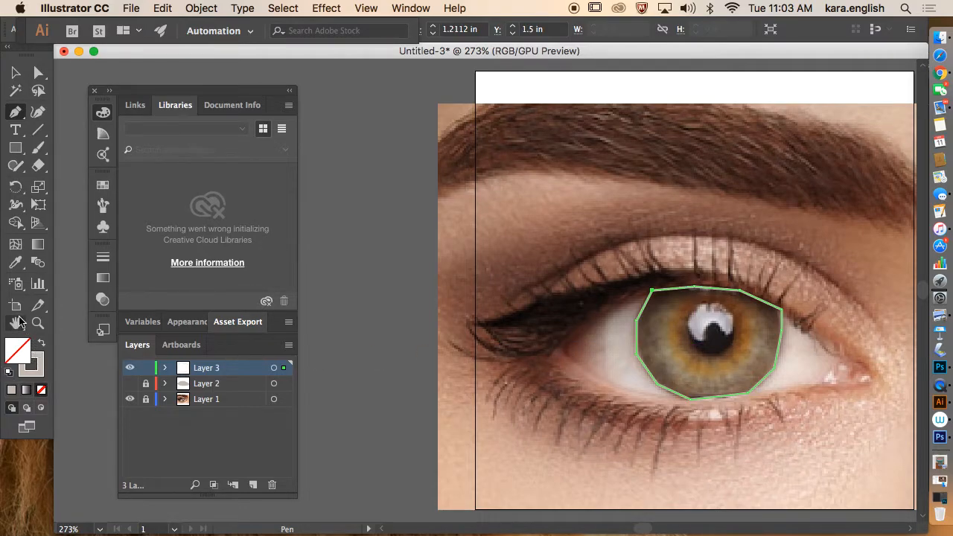
Step: Fill the iris with brown sampled by the Eyedropper, then lock and hide Layer 3
left_click(15, 267)
left_click(15, 268)
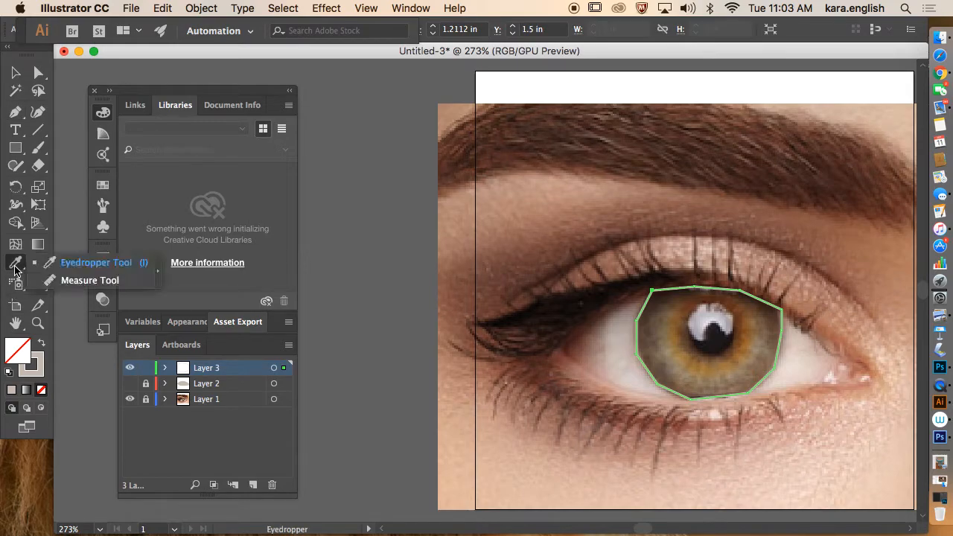
left_click(657, 340)
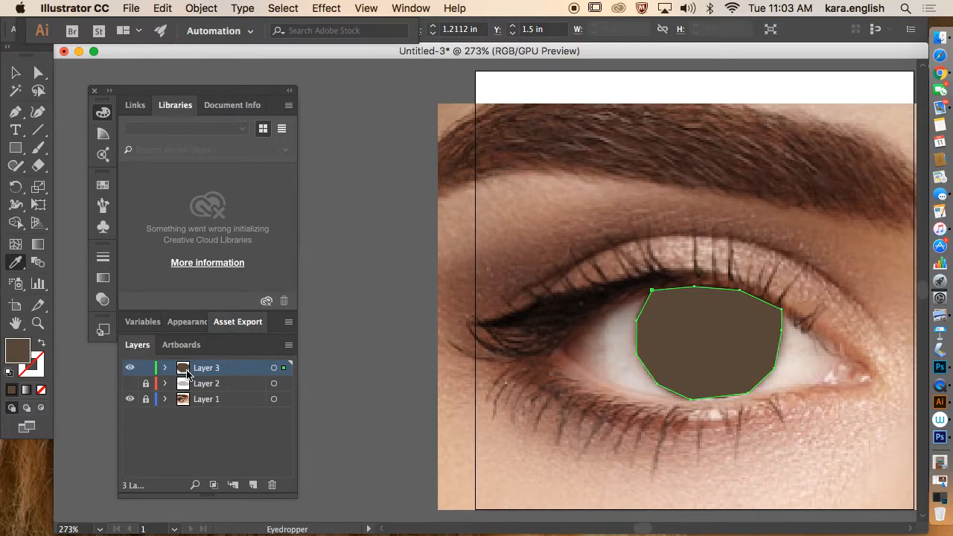
left_click(144, 370)
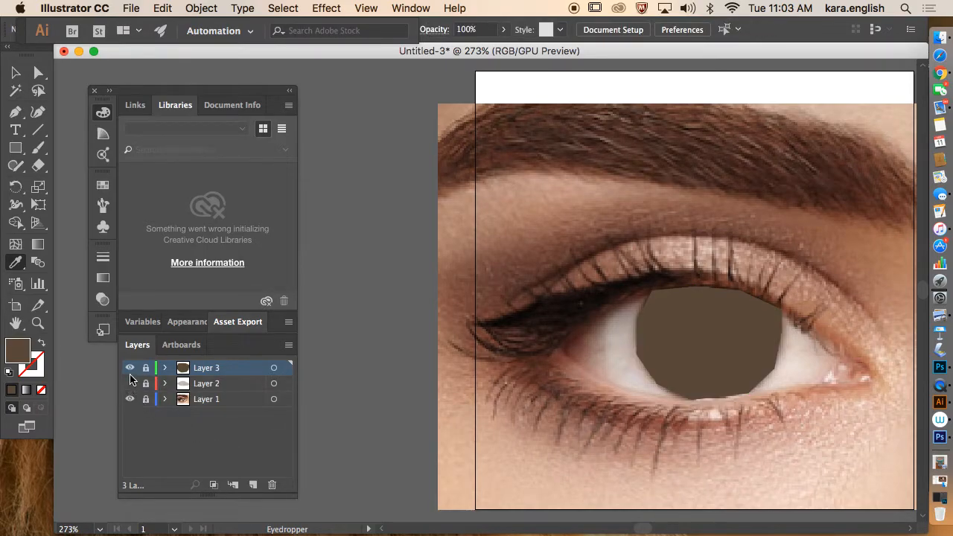
left_click(129, 369)
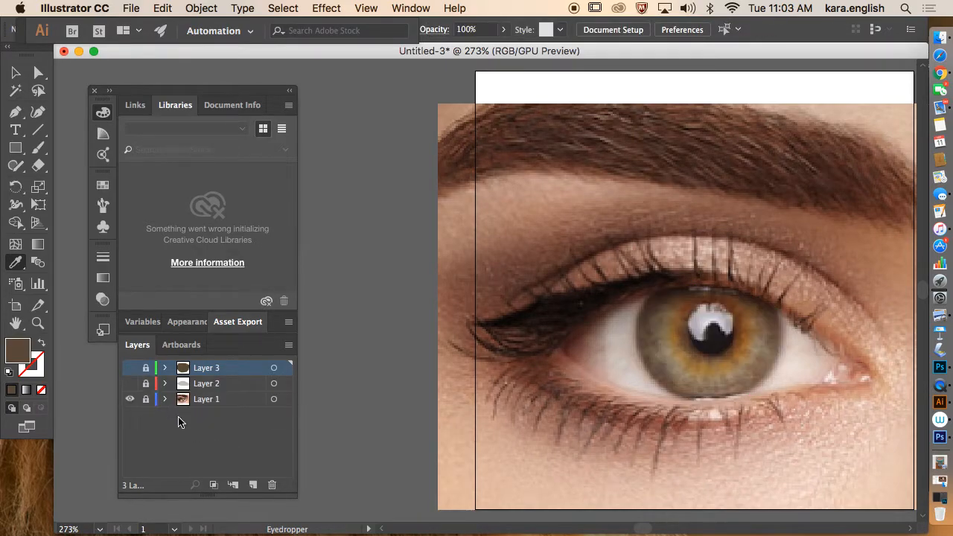
Step: Add Layer 4 and start a jagged Pen outline down the upper-left edge of the iris
left_click(253, 485)
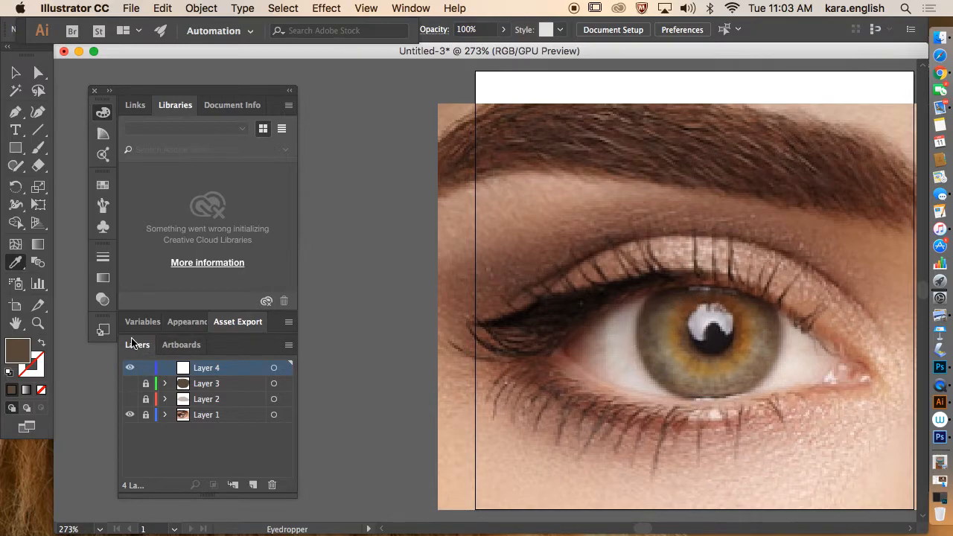
left_click(15, 112)
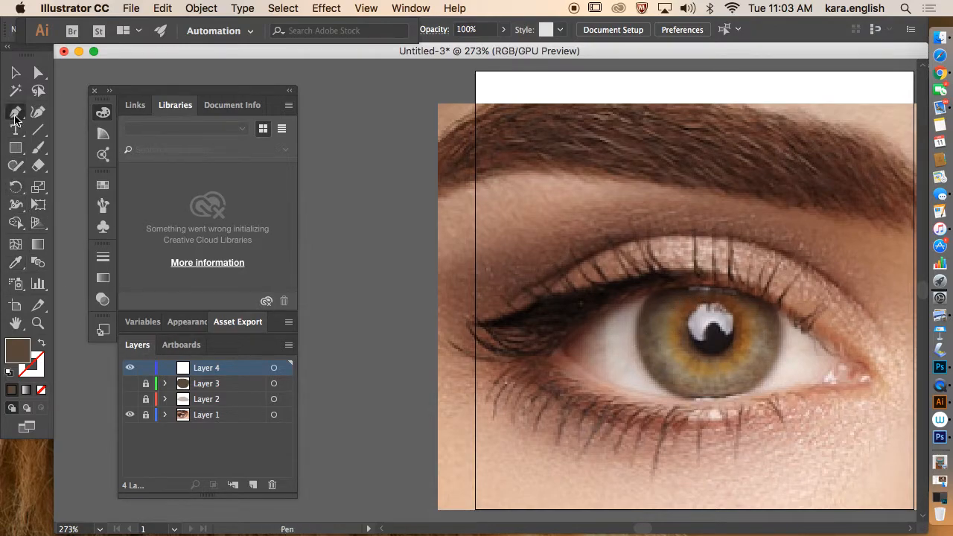
left_click(684, 295)
left_click(664, 301)
left_click(661, 310)
left_click_drag(651, 314, 654, 327)
left_click(658, 328)
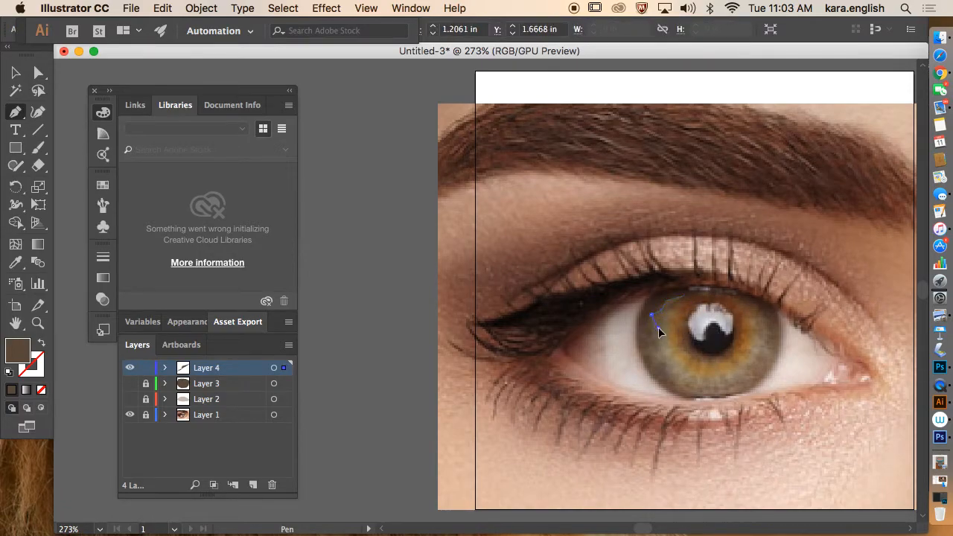
left_click(651, 329)
left_click(660, 338)
left_click(653, 346)
left_click(667, 351)
left_click(667, 324)
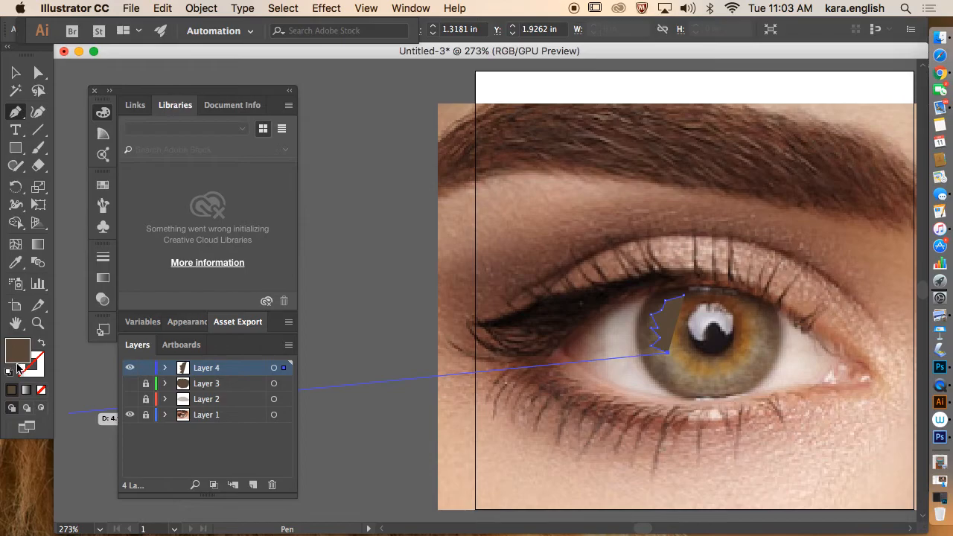
Step: Set fill to none, zigzag around the lower and right iris, close the shape, and fill it with sampled iris brown
left_click(40, 343)
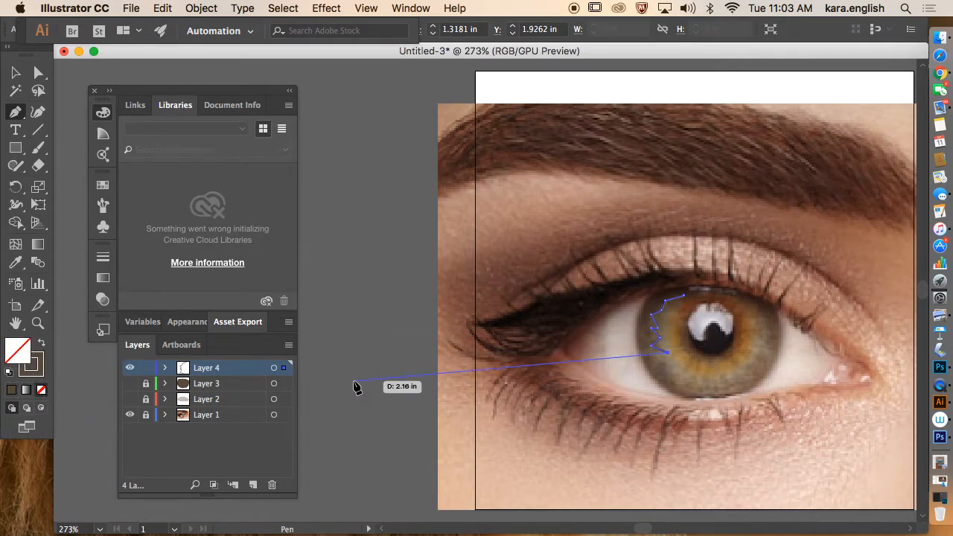
left_click(668, 364)
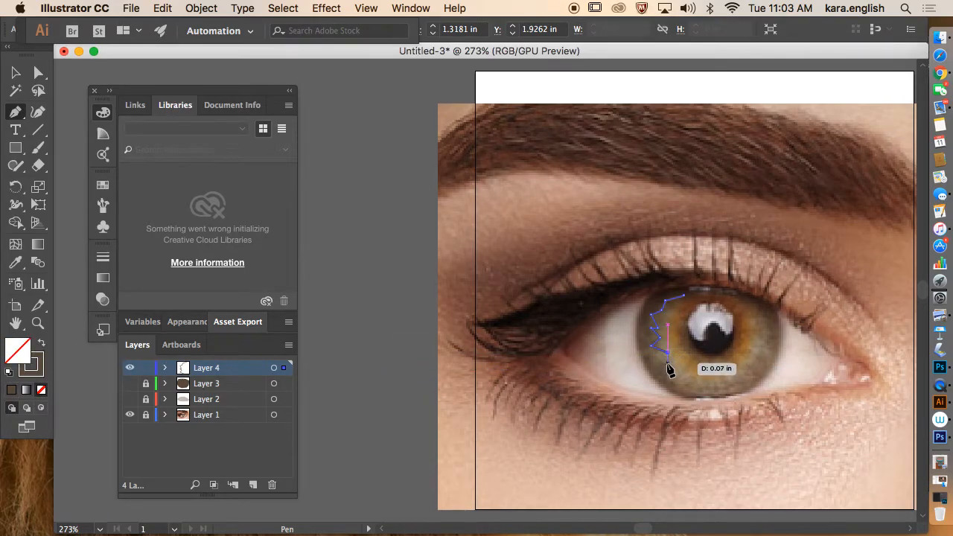
left_click(675, 374)
left_click(694, 374)
left_click(702, 381)
left_click(708, 377)
left_click(726, 382)
left_click(730, 374)
left_click(747, 367)
left_click(754, 370)
left_click(762, 348)
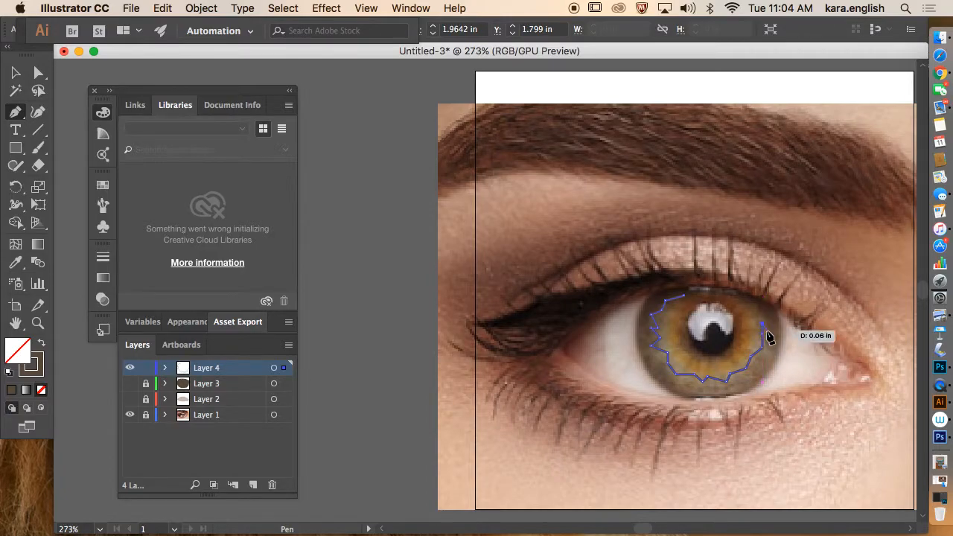
left_click(763, 325)
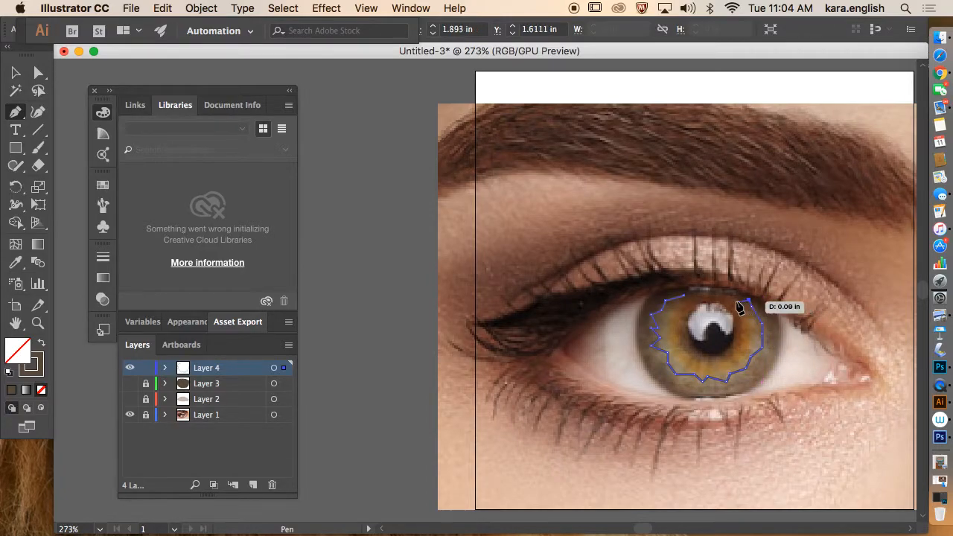
left_click(726, 290)
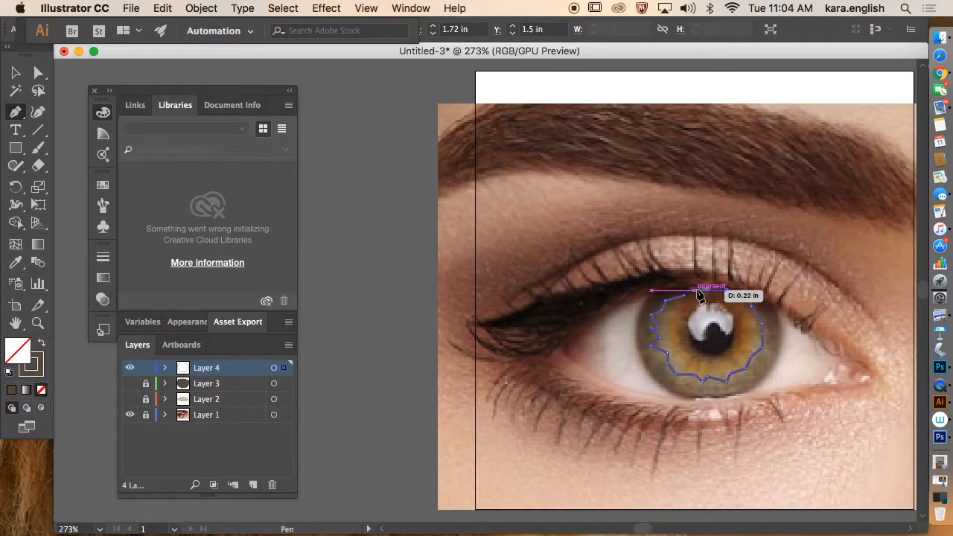
left_click(689, 296)
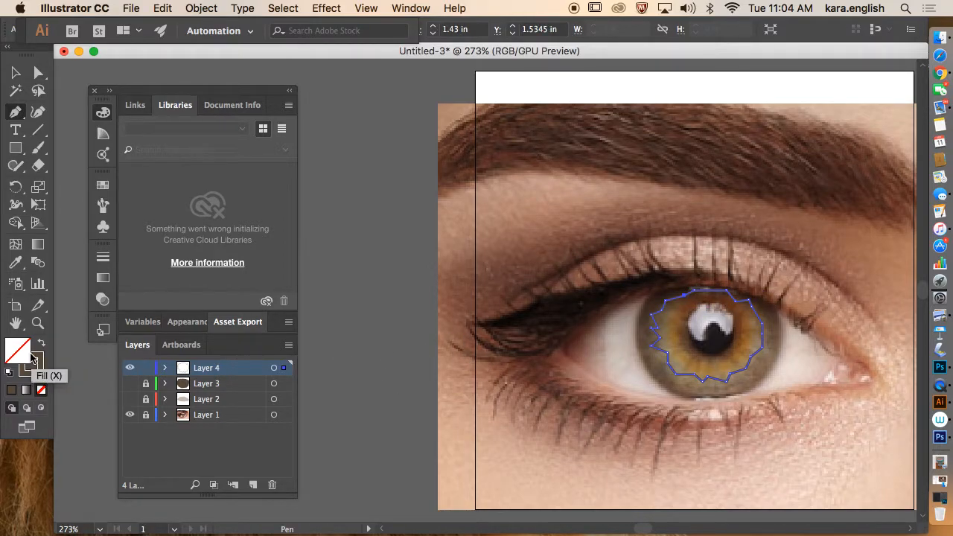
left_click(16, 263)
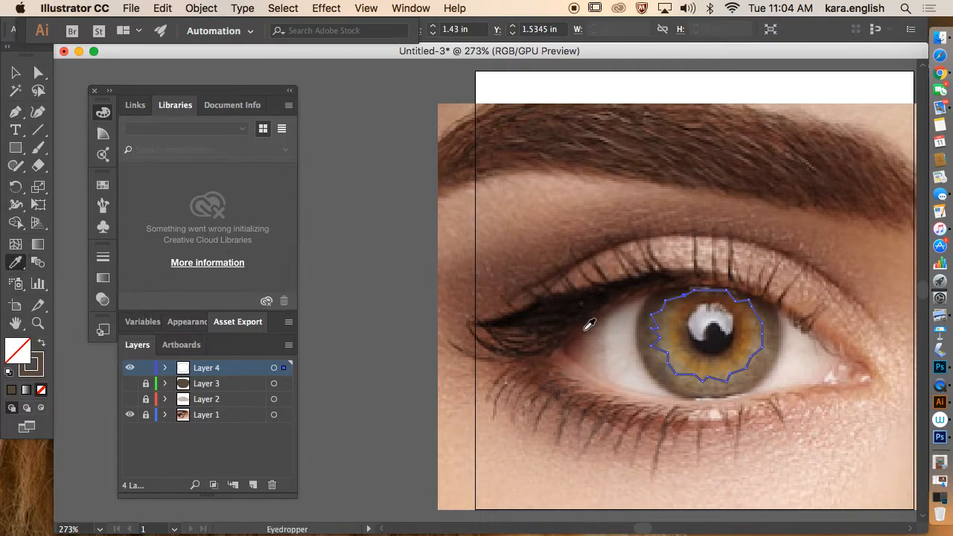
left_click(666, 325)
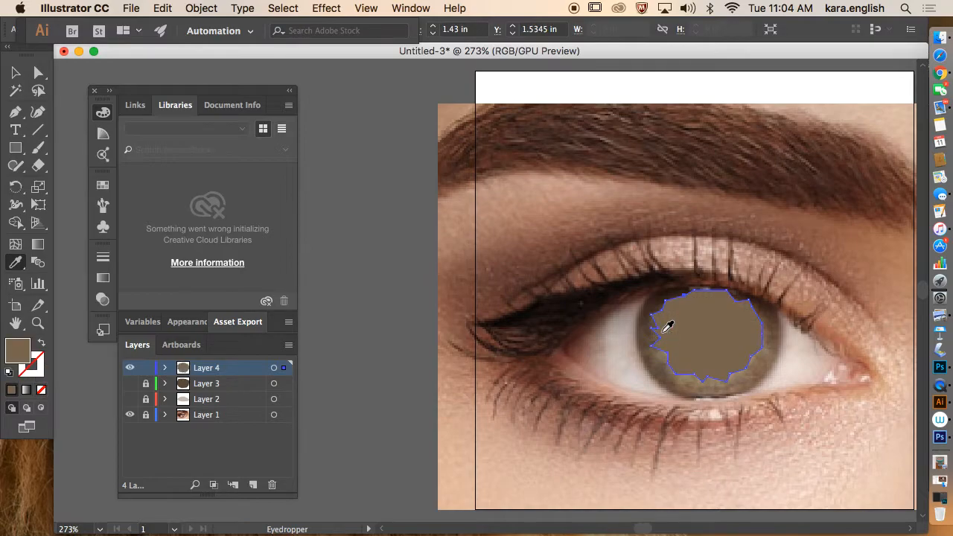
Step: Lock Layer 4, hide the brown iris layers, and add a new Layer 5
left_click(145, 367)
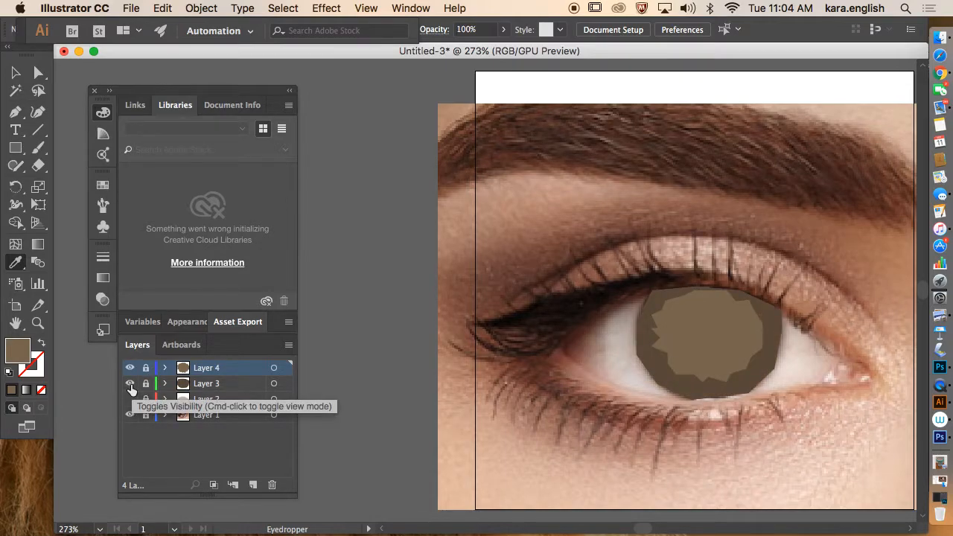
left_click(130, 383)
left_click(130, 368)
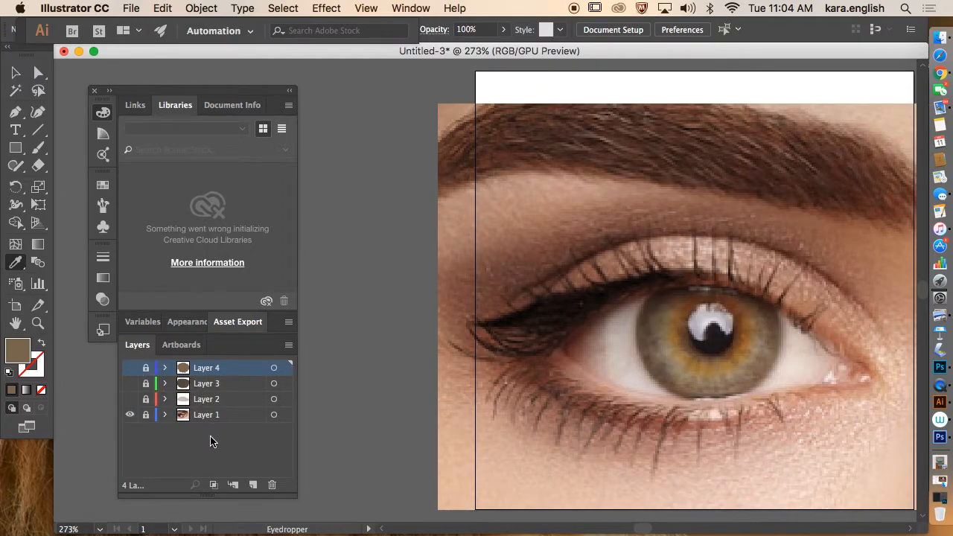
left_click(253, 485)
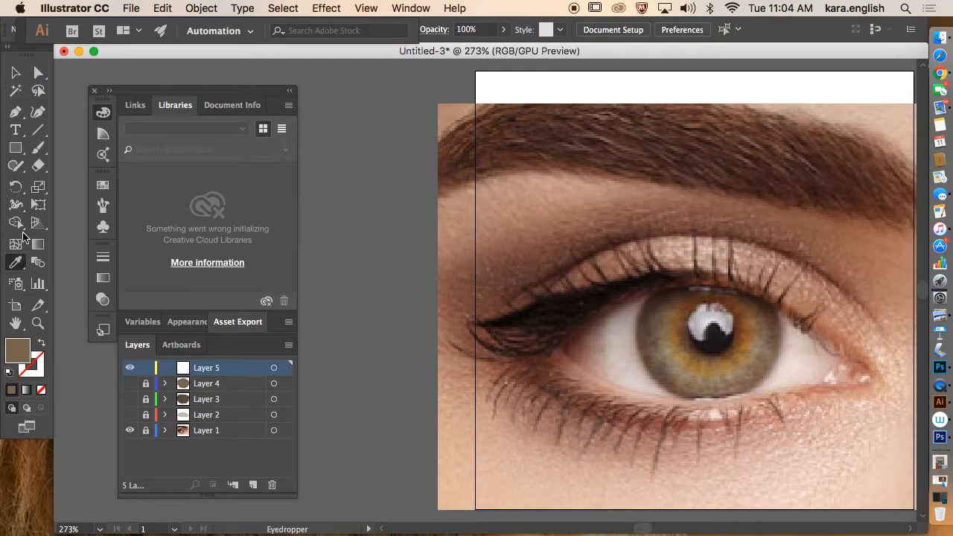
Step: Start a jagged Pen outline down the left side of the inner iris
left_click(15, 112)
scroll(657, 312, "left", 2)
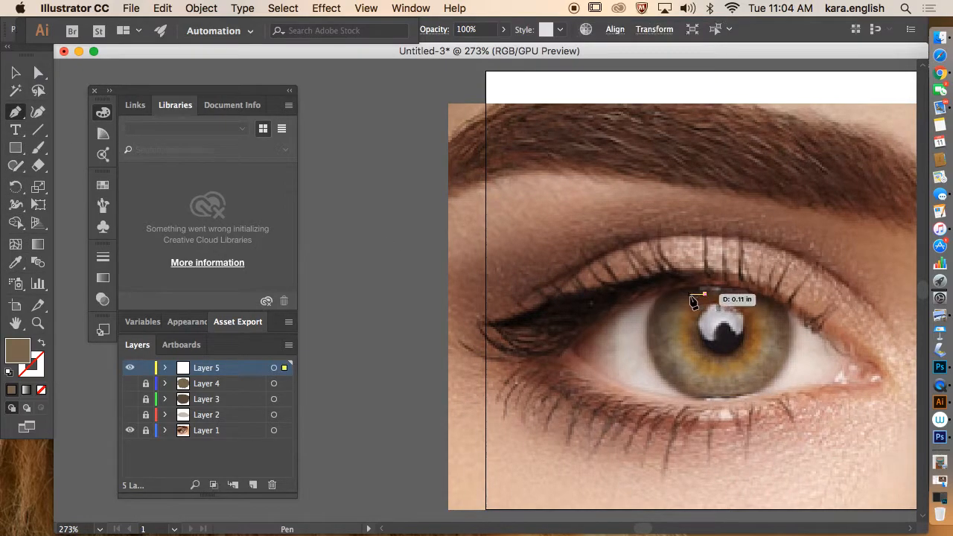
left_click(679, 308)
left_click(672, 323)
left_click(681, 333)
left_click(675, 341)
left_click(688, 345)
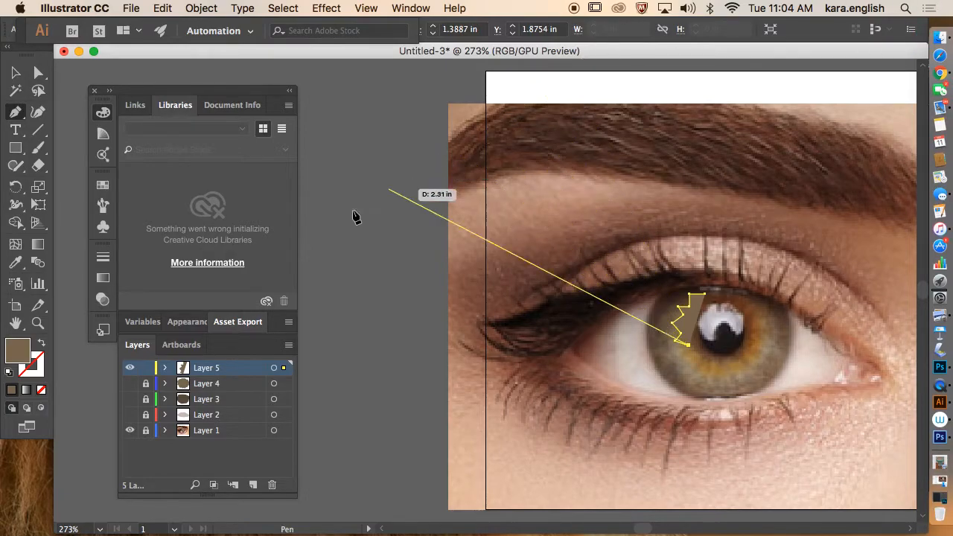
Step: With fill set to none, extend the zigzag along the lower iris to its lower right
left_click(41, 343)
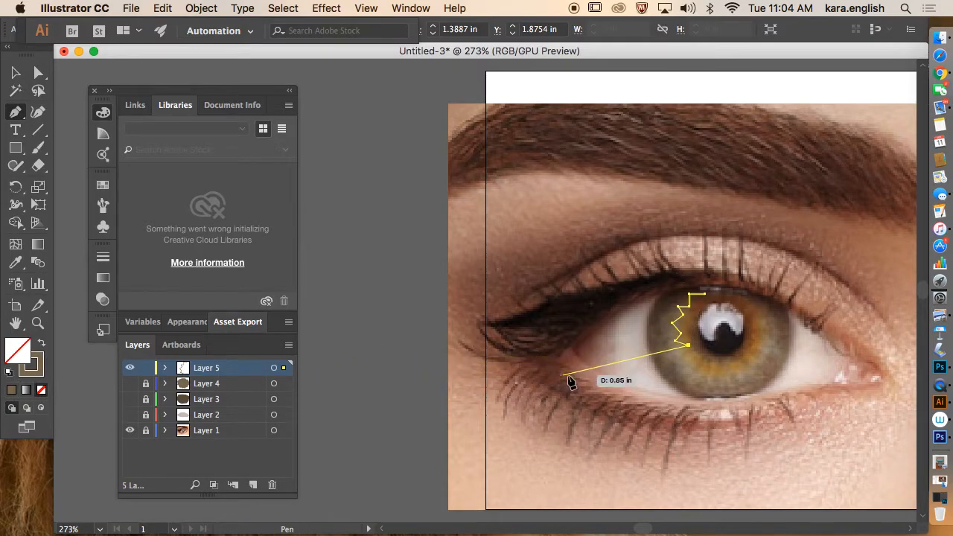
left_click(682, 356)
left_click(697, 359)
left_click(698, 370)
left_click(710, 367)
left_click(718, 373)
left_click(736, 370)
left_click(749, 361)
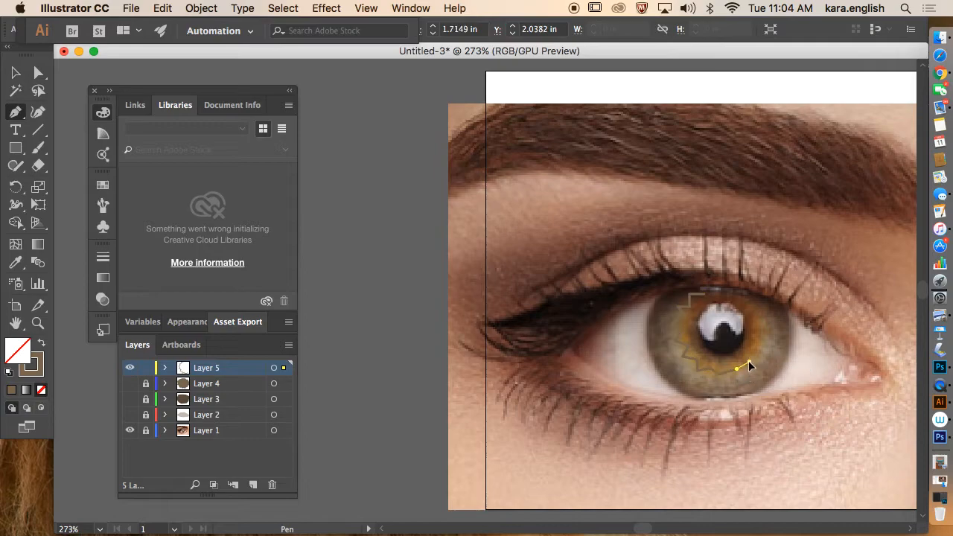
left_click(752, 350)
Step: Trace up the right side and across the top, close the shape, and fill it with sampled iris brown
left_click(751, 343)
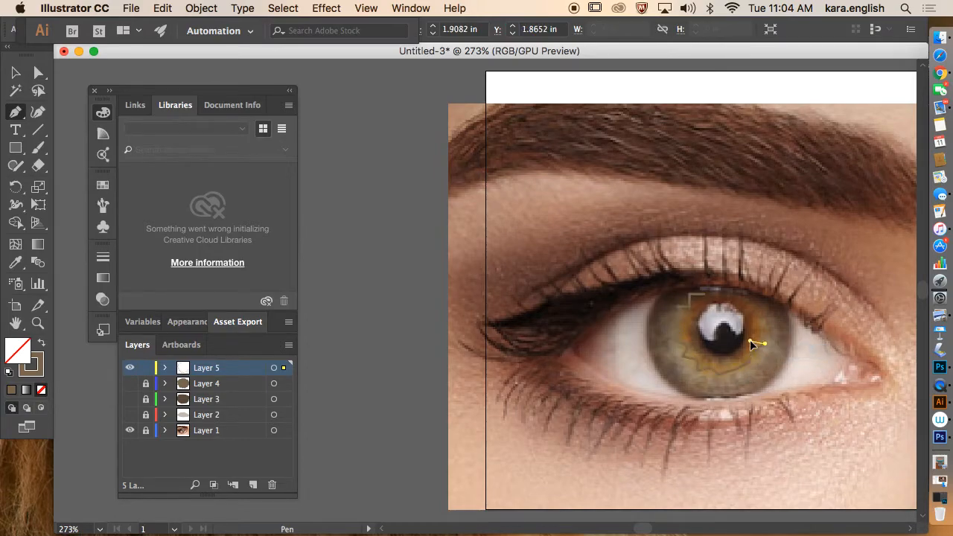
left_click(765, 325)
left_click(754, 314)
left_click(743, 303)
left_click(742, 300)
left_click(728, 298)
left_click(707, 293)
left_click(688, 295)
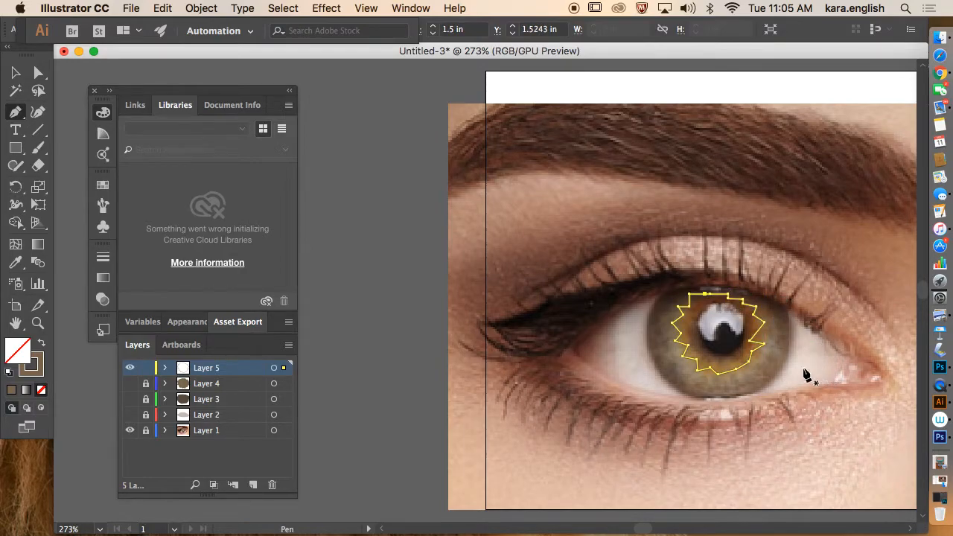
left_click(18, 263)
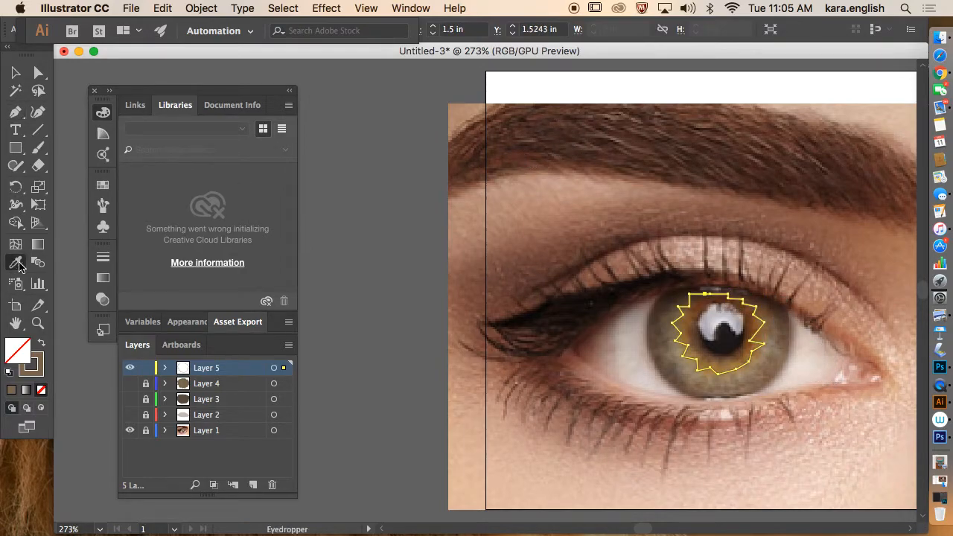
left_click(693, 322)
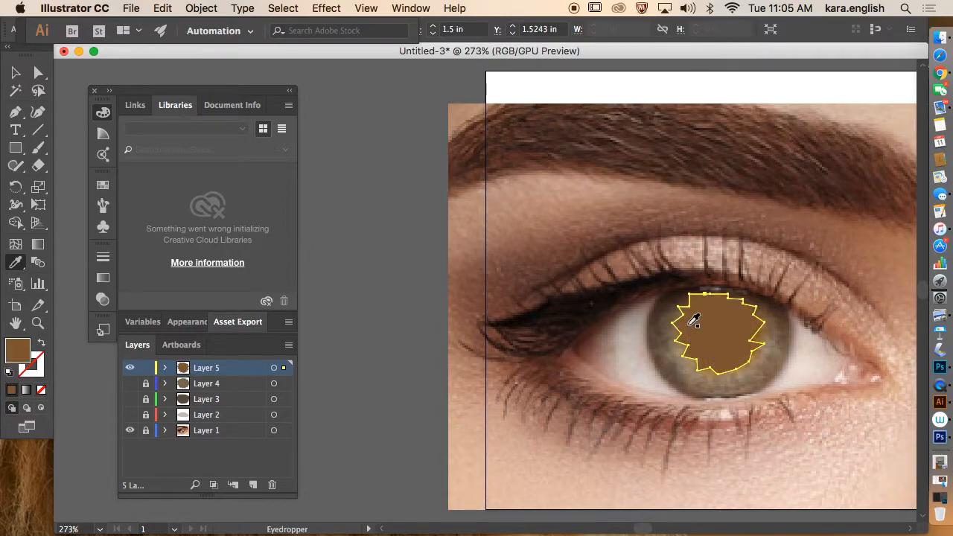
Step: Lock Layer 5, show Layers 2–4 again, and unlock and select the eye-white shape on Layer 2
left_click(145, 368)
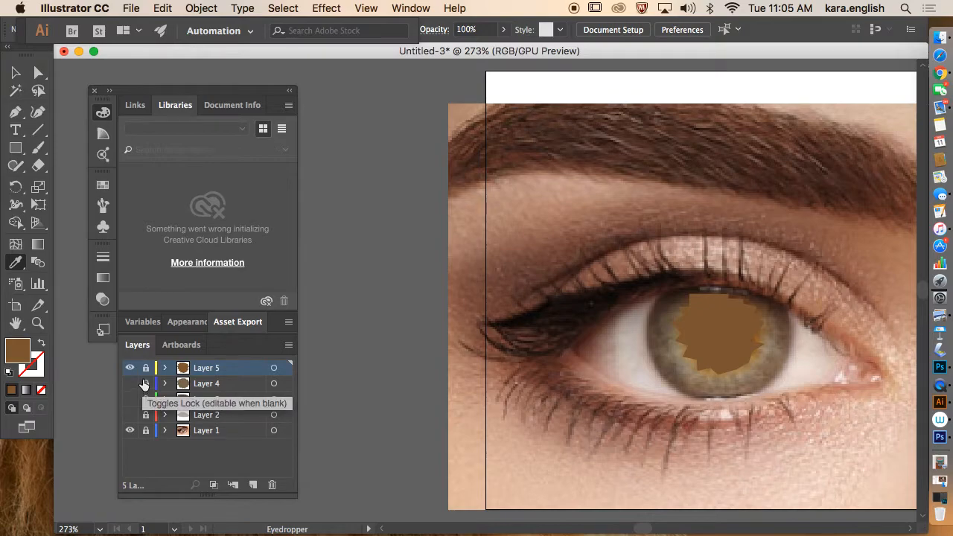
left_click(129, 384)
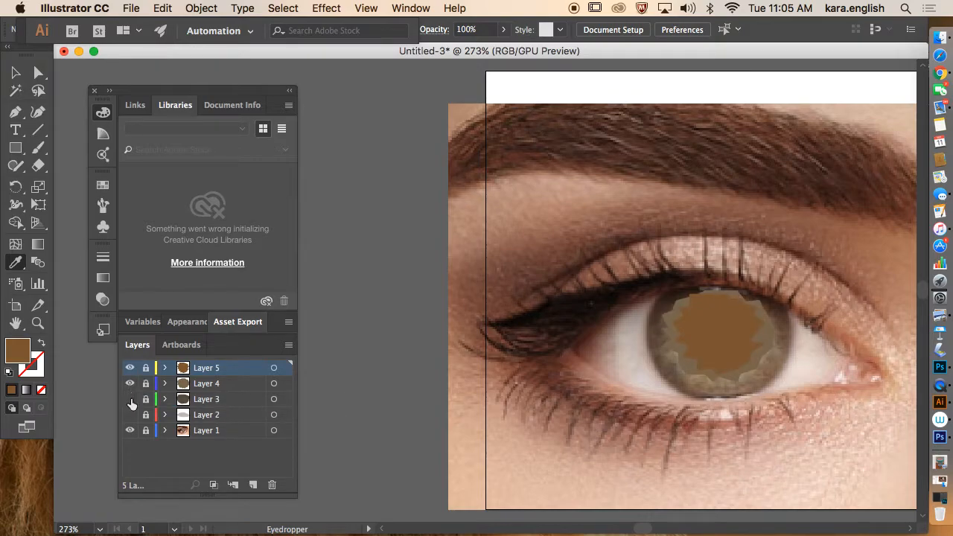
left_click(130, 400)
left_click(131, 414)
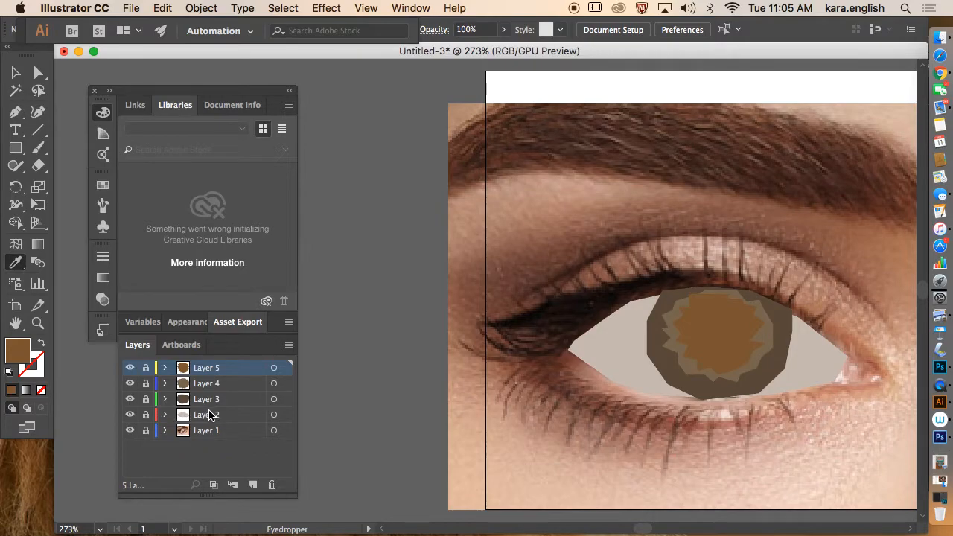
left_click(146, 418)
left_click(274, 415)
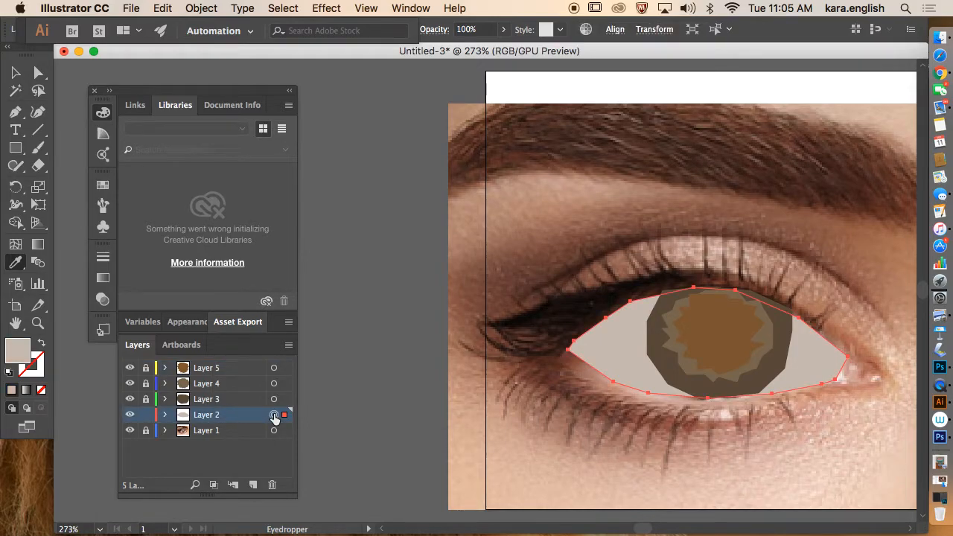
Step: Apply Round Corners with a 0.139 in radius to the eye white, then relock Layer 2
left_click(326, 9)
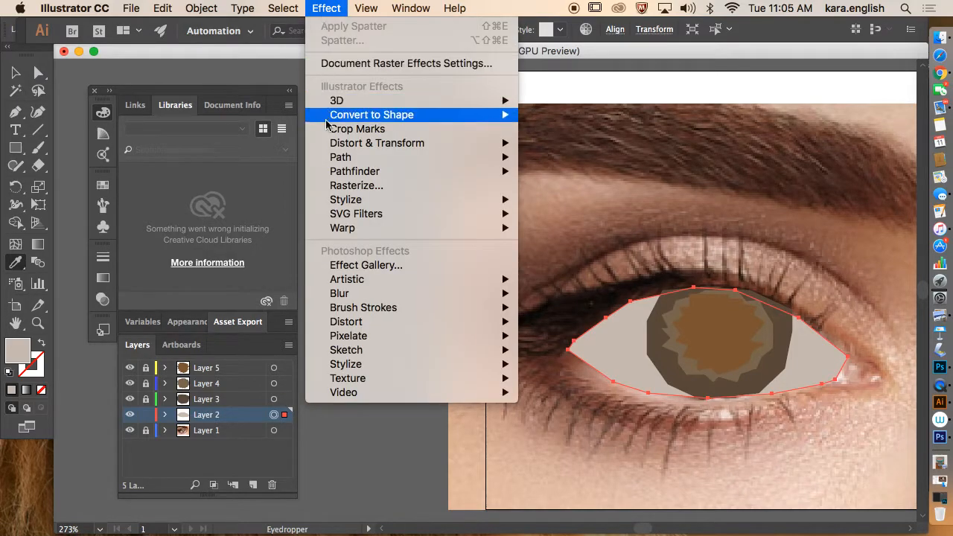
mouse_move(364, 206)
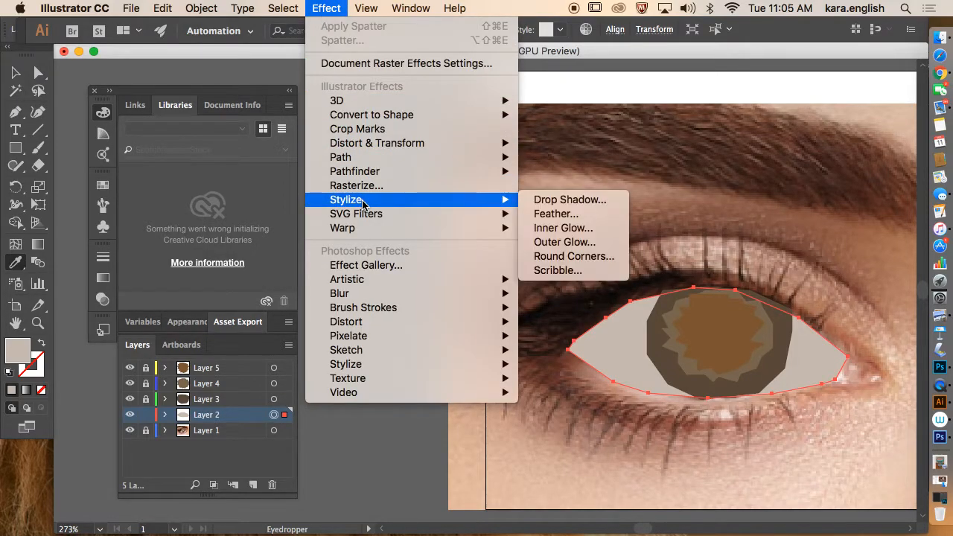
left_click(535, 255)
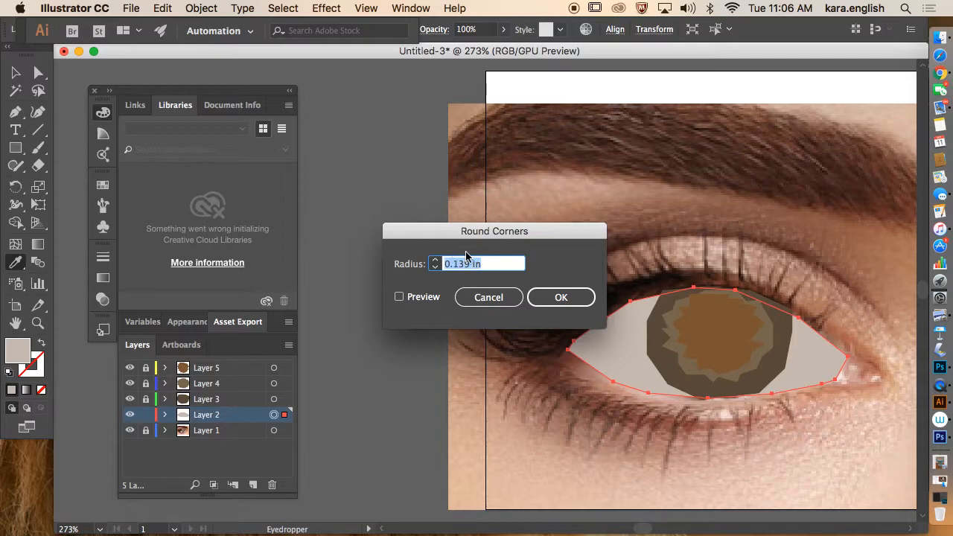
left_click(560, 298)
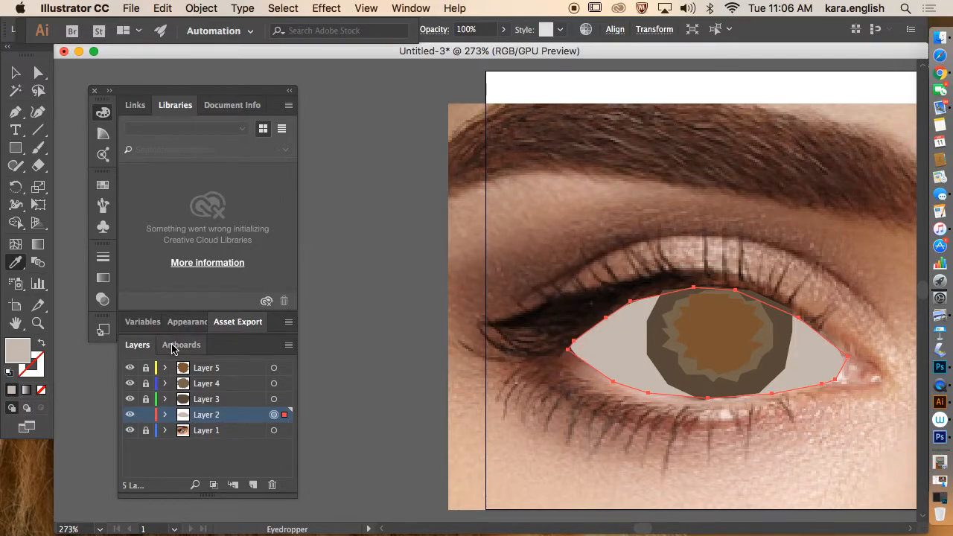
left_click(146, 416)
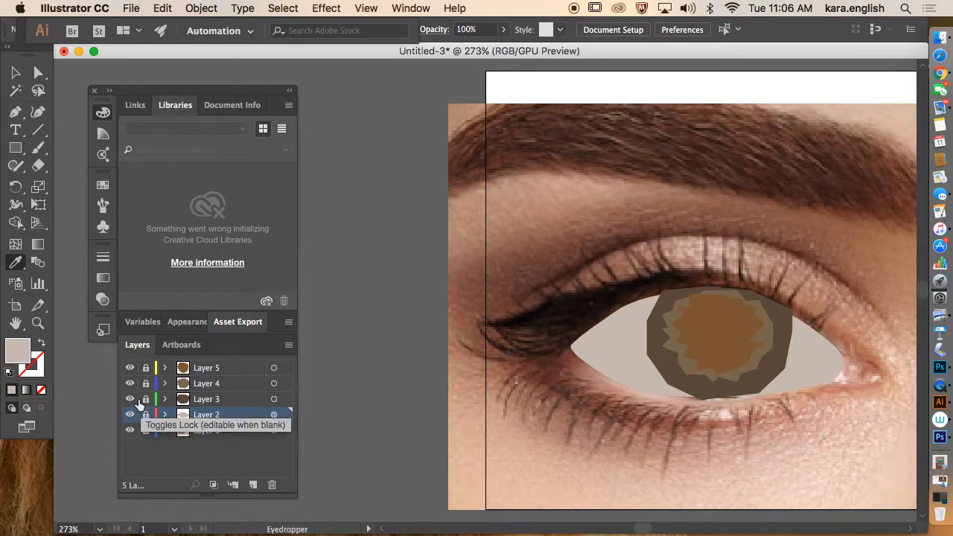
left_click(274, 401)
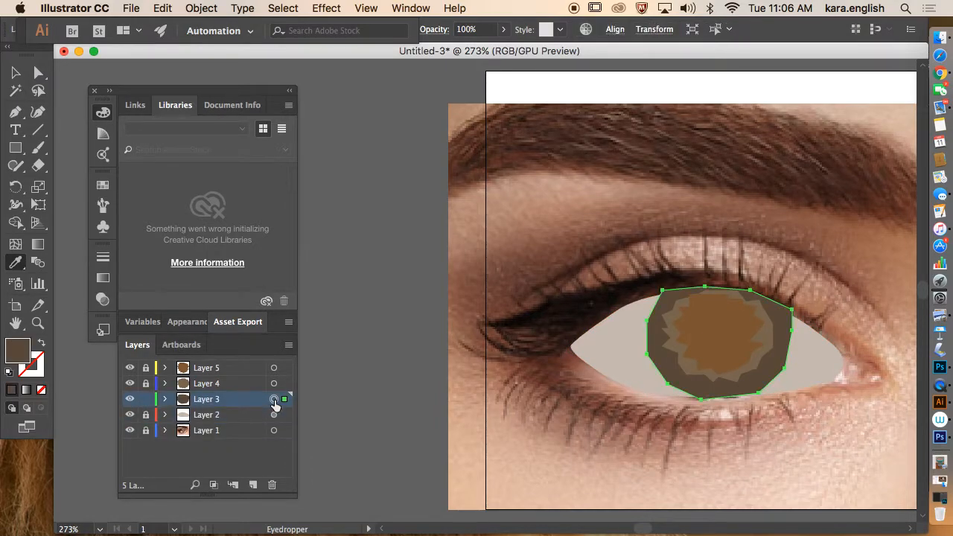
Step: Apply Round Corners to the outer iris shape and lock Layer 3
left_click(325, 9)
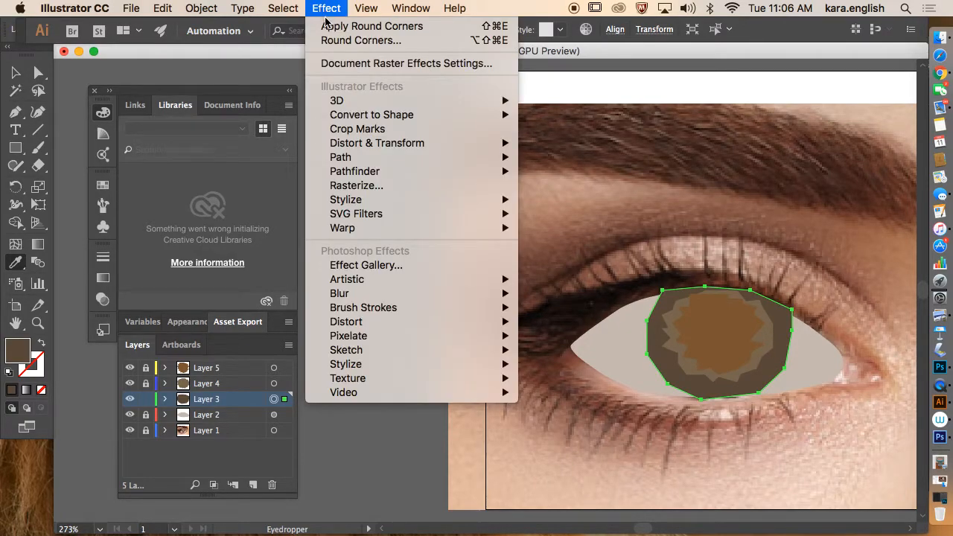
left_click(324, 26)
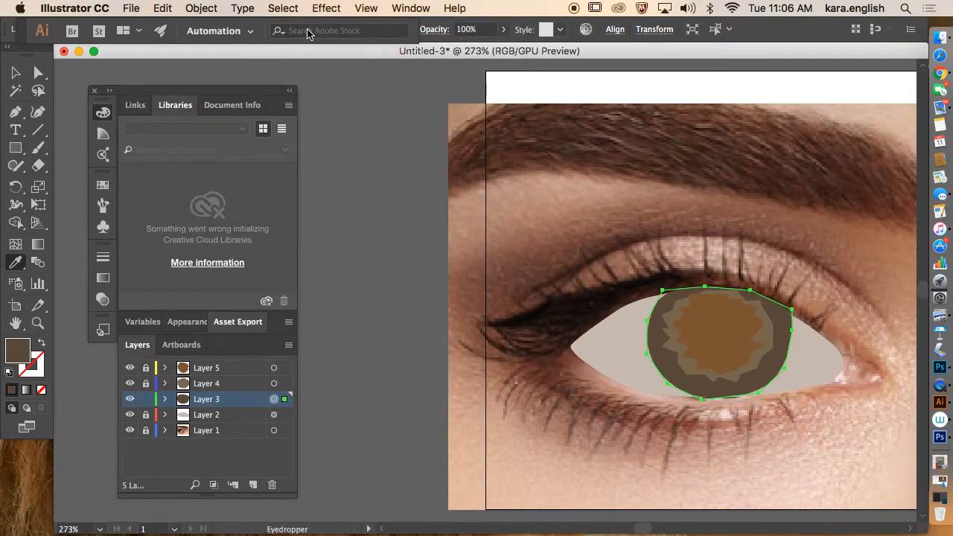
left_click(145, 399)
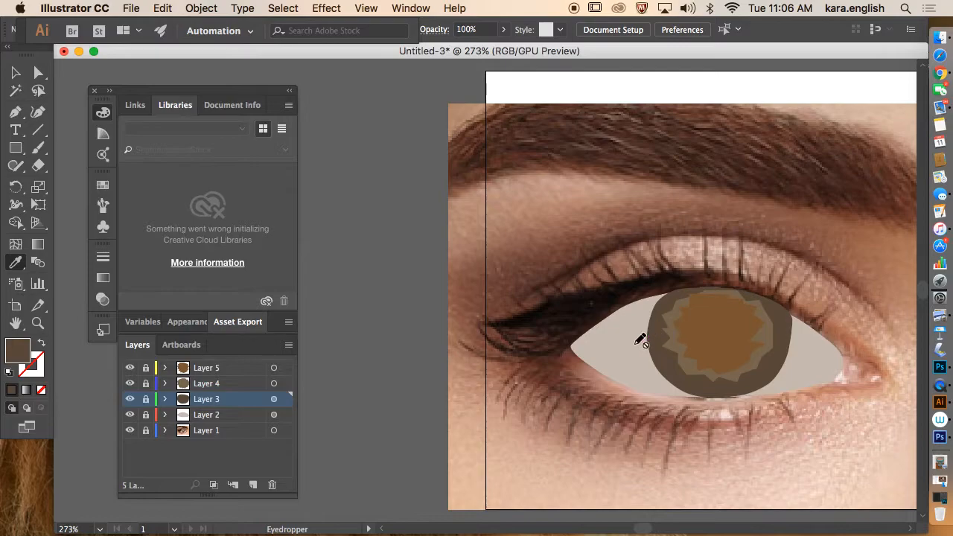
Step: Round the corners of the middle iris shape on Layer 4, lock it, and unlock Layer 5
left_click(146, 384)
left_click(274, 384)
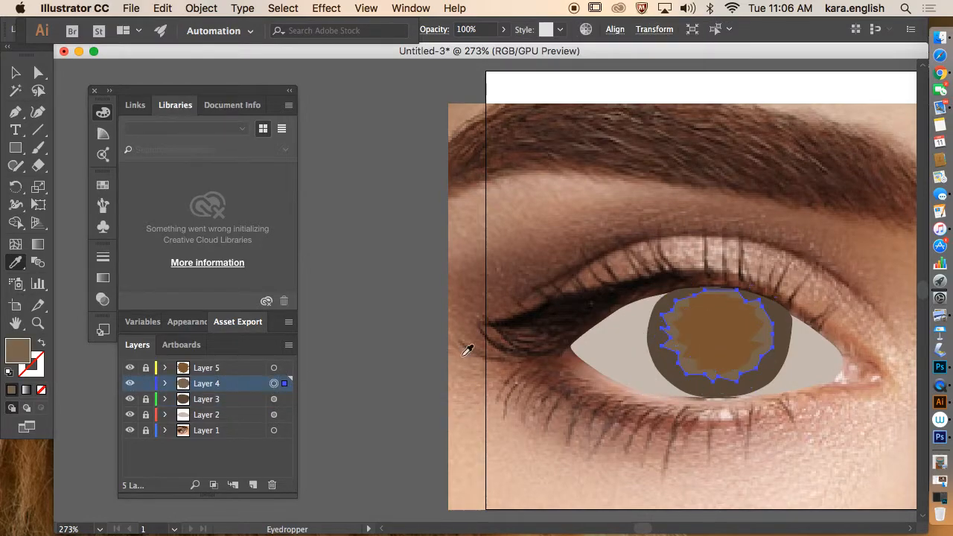
left_click(289, 9)
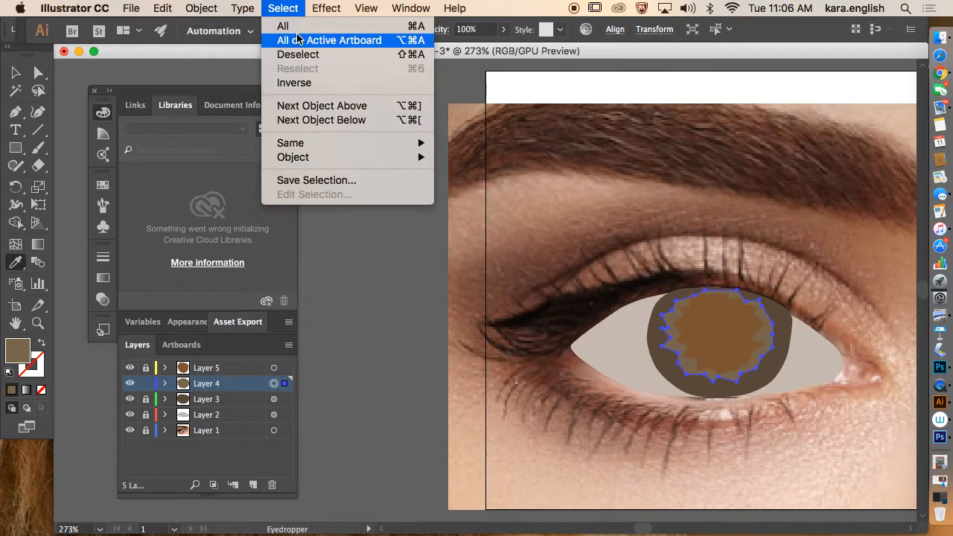
mouse_move(326, 8)
key("Escape")
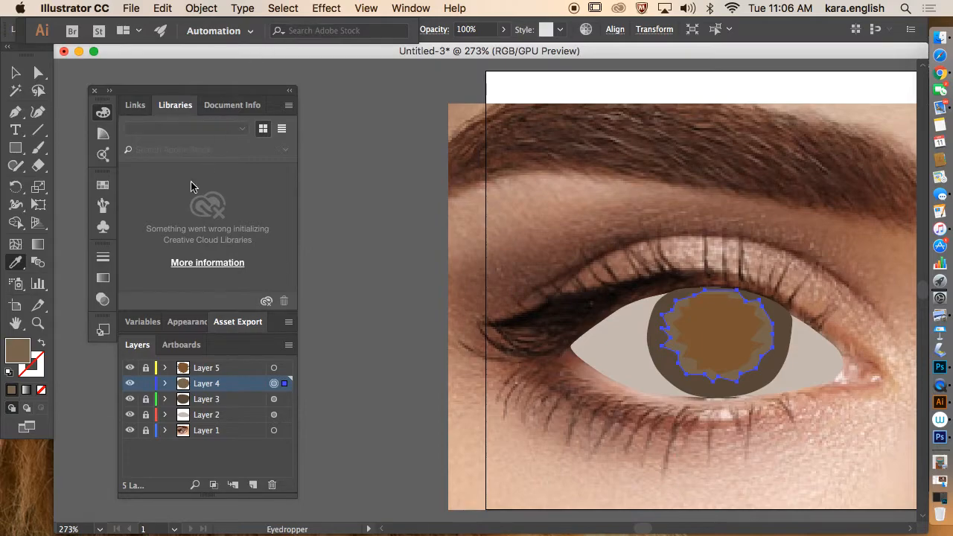
left_click(146, 384)
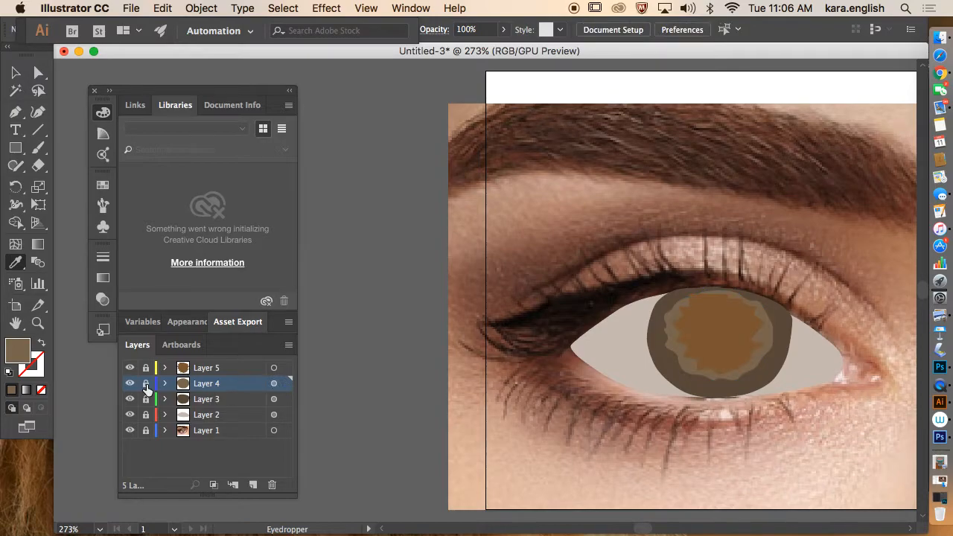
left_click(146, 368)
Step: Apply Round Corners twice to the inner iris shape, adding a second effect instance, then lock Layer 5
left_click(273, 369)
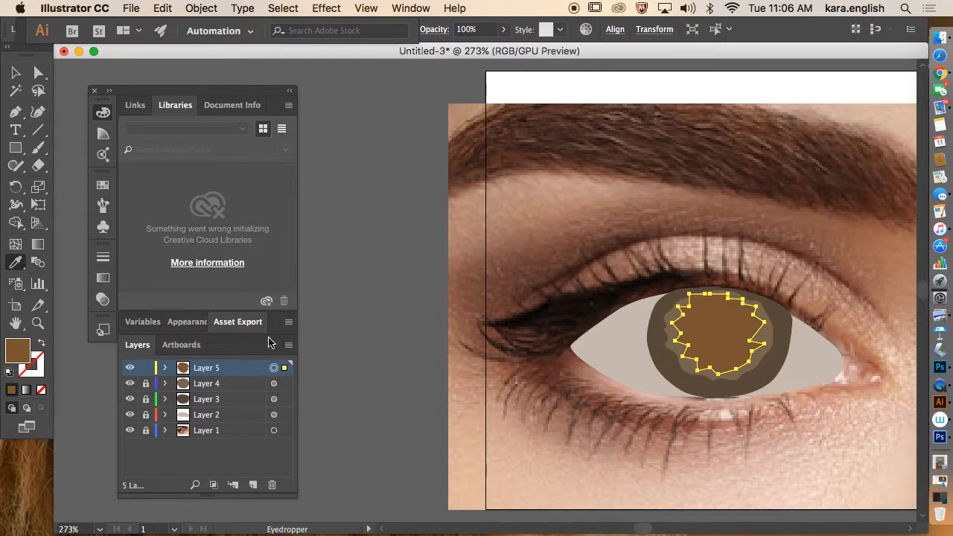
left_click(327, 8)
left_click(335, 26)
left_click(331, 9)
left_click(334, 26)
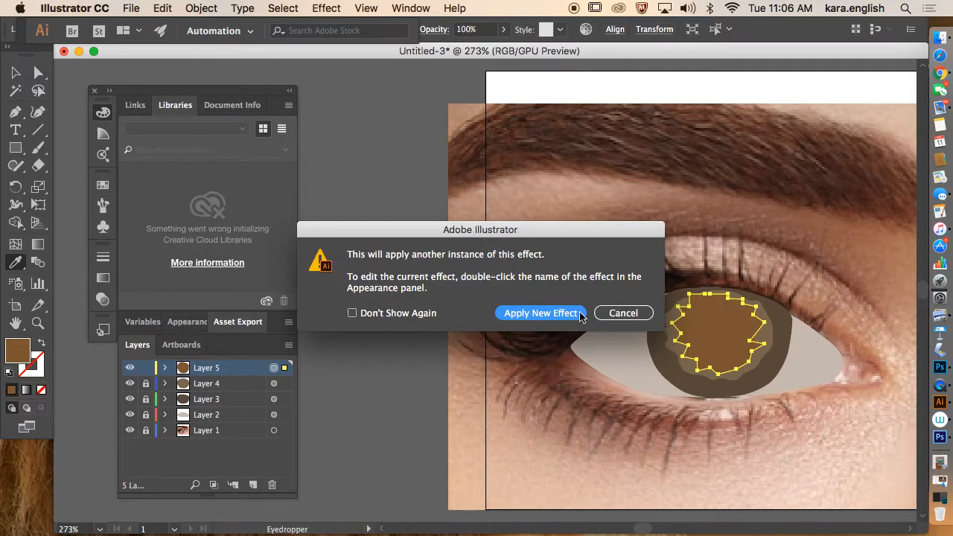
left_click(552, 313)
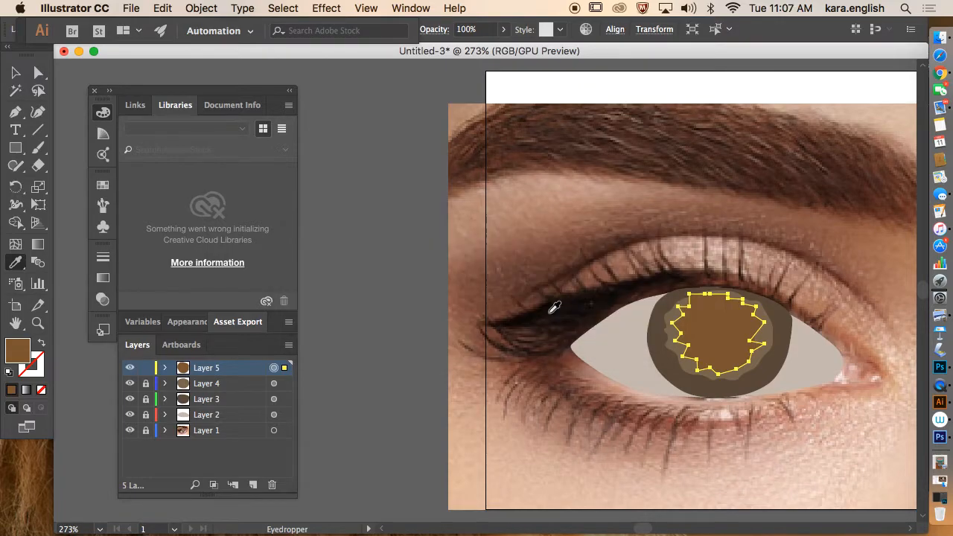
left_click(145, 368)
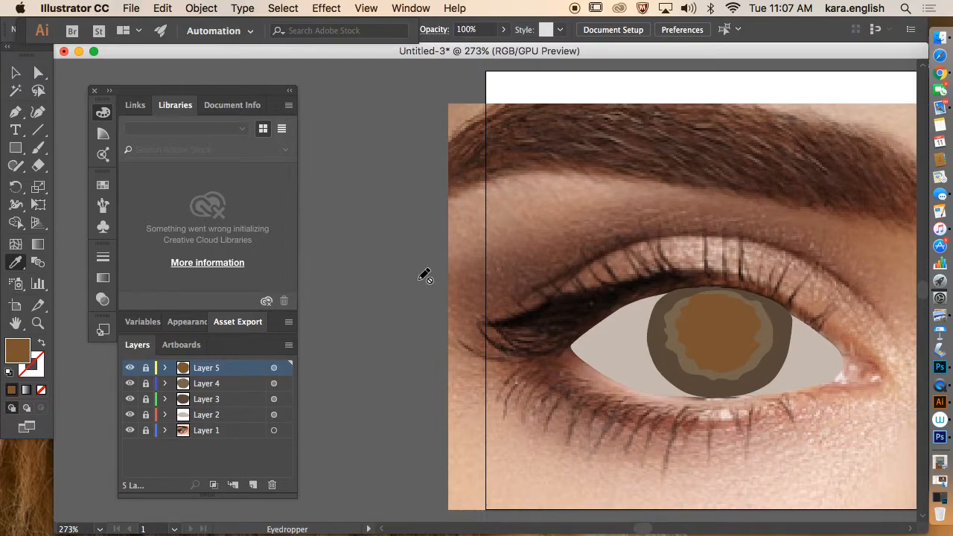
Step: Create Layer 6 and move it below Layer 2, just above the photo layer
left_click(235, 417)
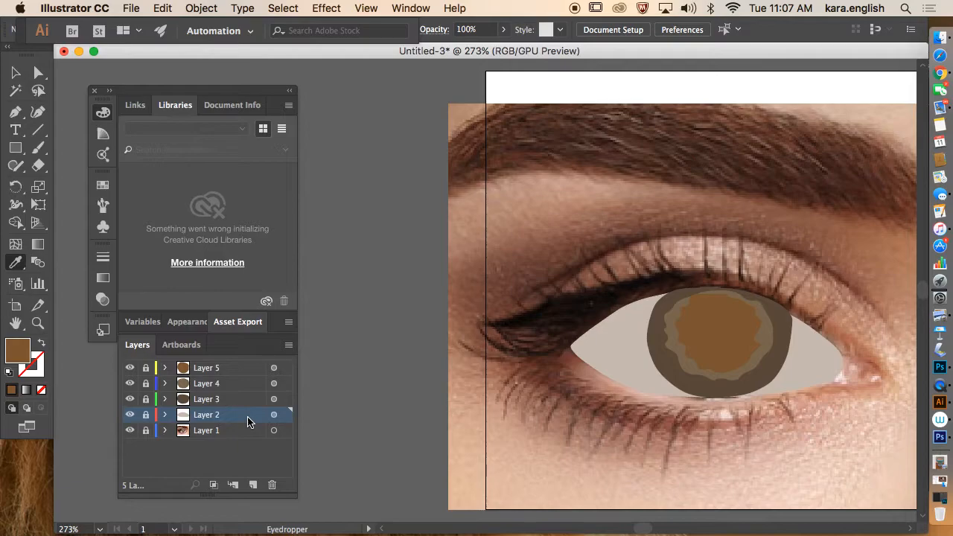
left_click(253, 486)
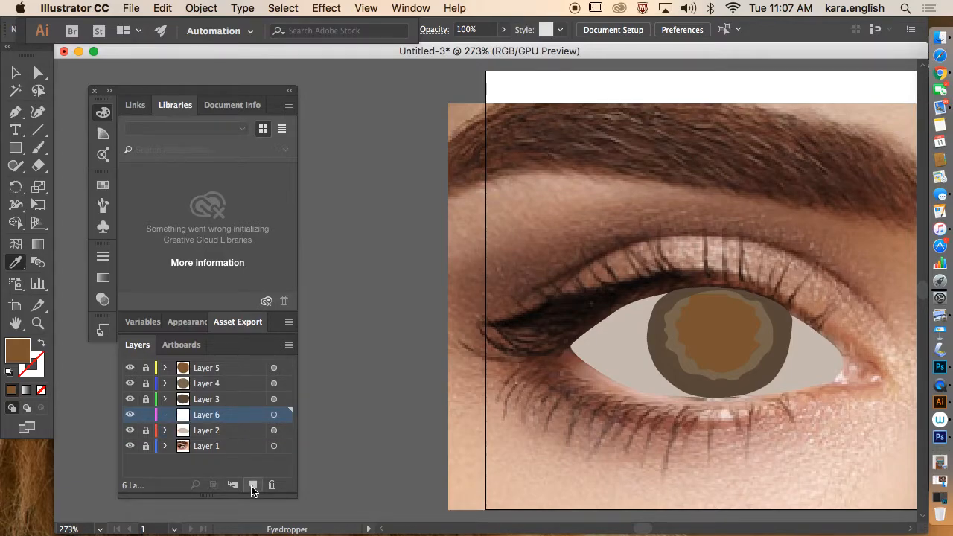
left_click_drag(195, 421, 208, 440)
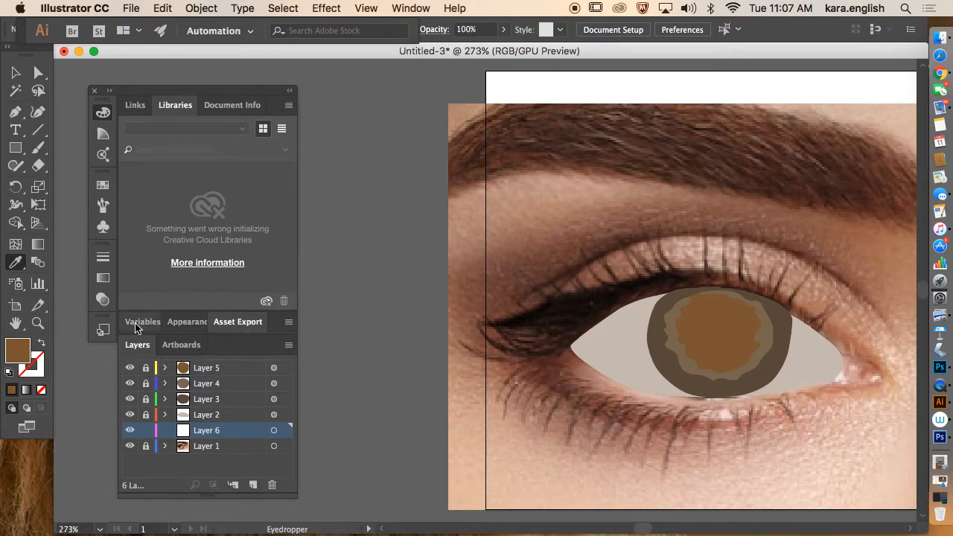
Step: Swap to an empty fill and start a Pen path at the artboard's top-left corner
left_click(42, 343)
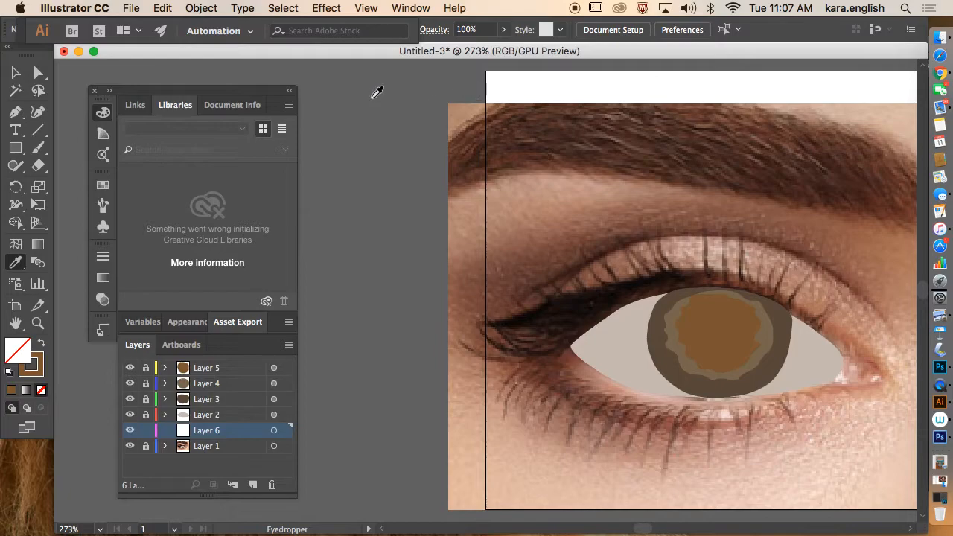
left_click(15, 112)
scroll(489, 74, "up", 1)
left_click(485, 84)
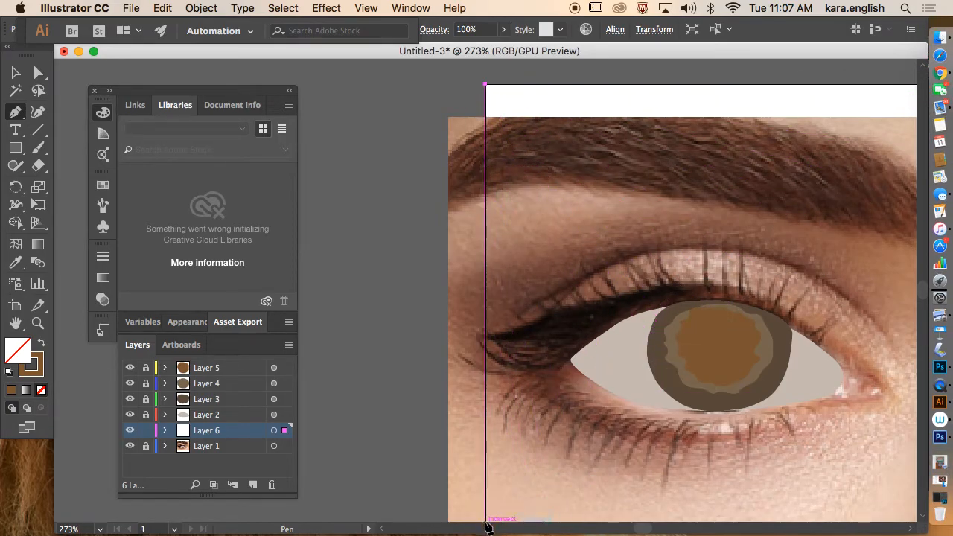
Step: Close a four-corner artboard-sized rectangle and fill it with skin tone sampled from the photo
scroll(486, 515, "down", 1)
left_click(485, 511)
left_click(916, 512)
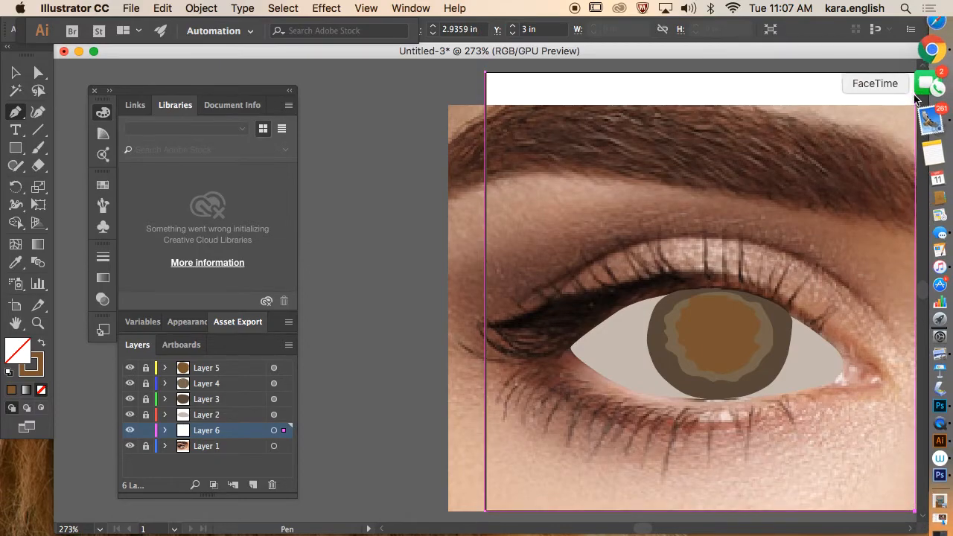
left_click(921, 74)
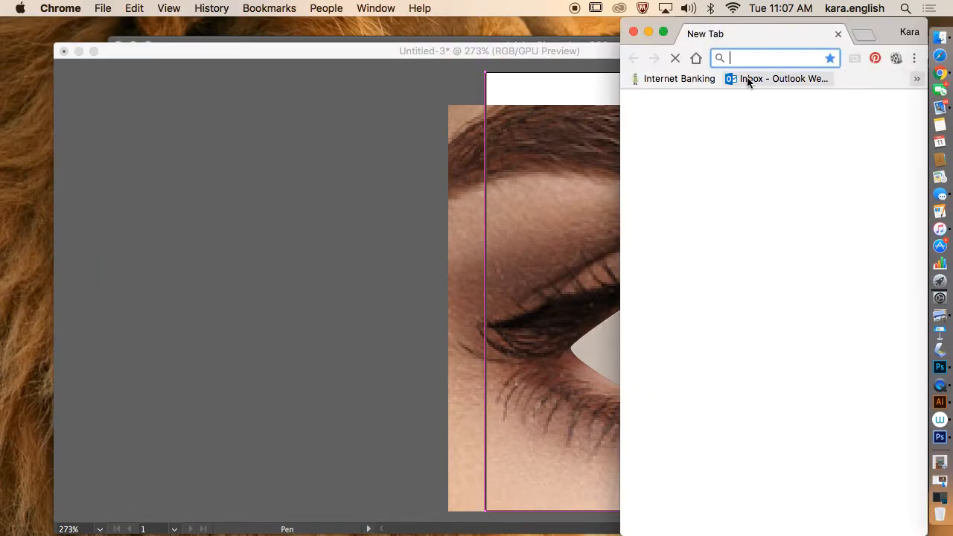
left_click(601, 69)
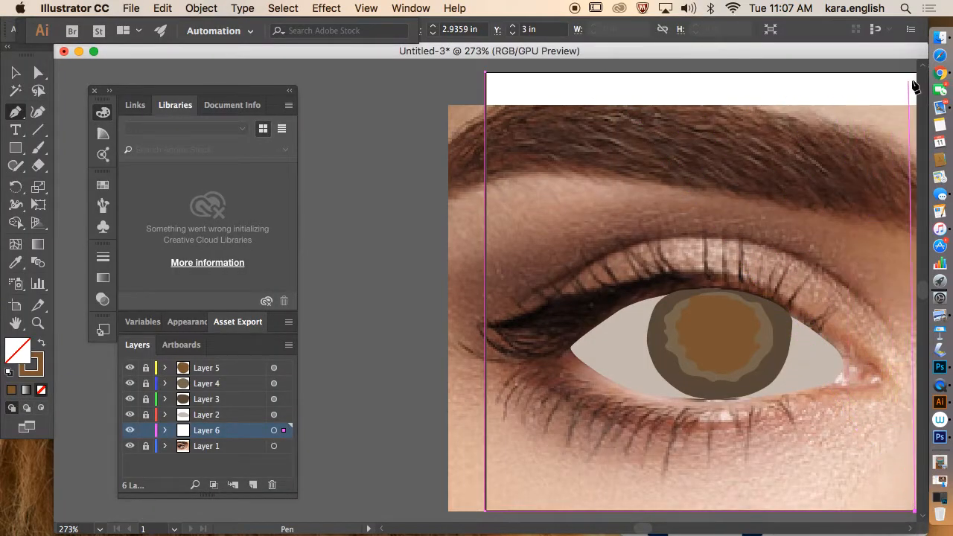
left_click(914, 72)
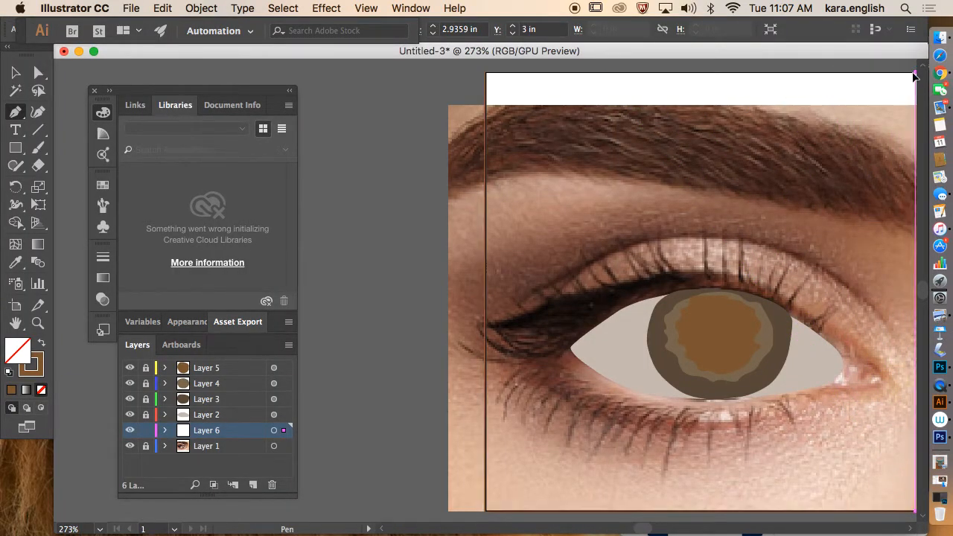
left_click(486, 72)
left_click(15, 262)
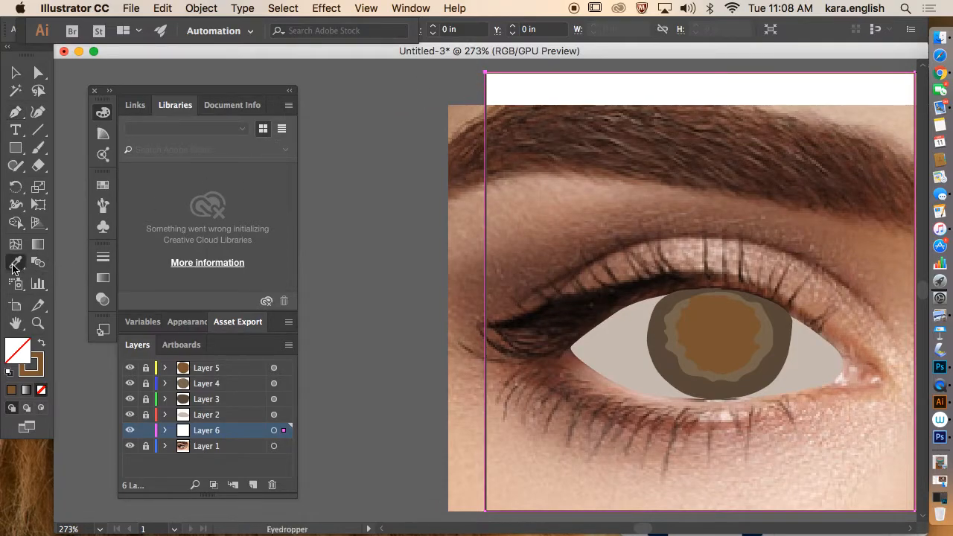
left_click(519, 221)
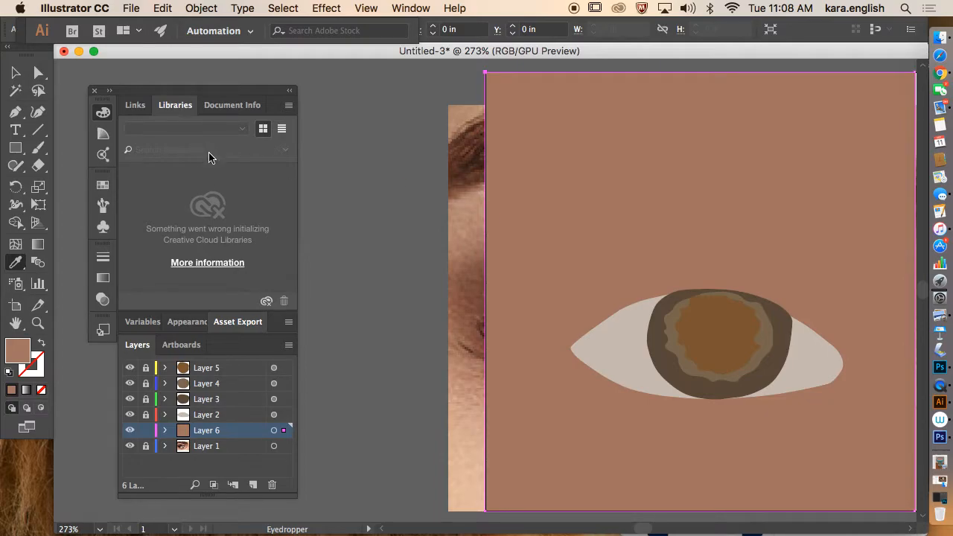
Step: Save the document to the Desktop as eye.ai with the default Illustrator options
left_click(126, 9)
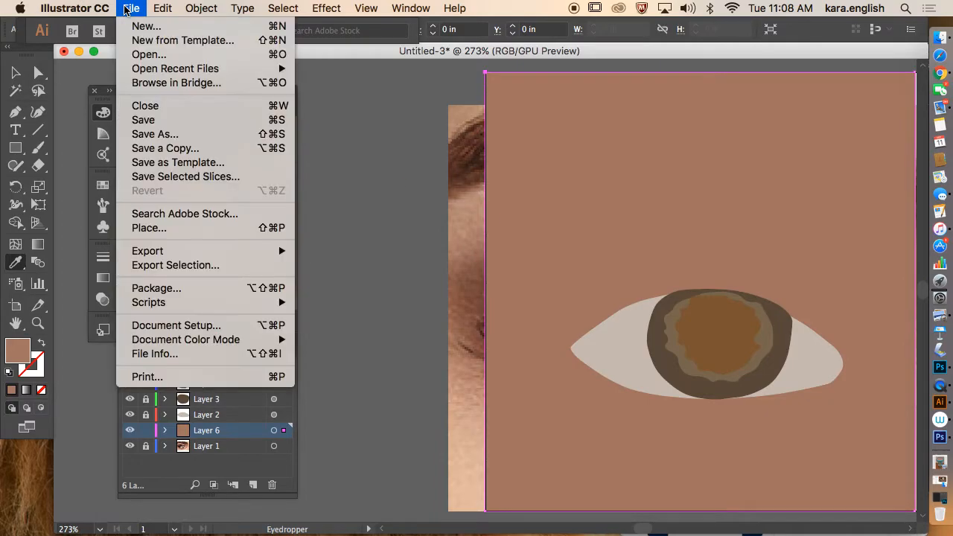
left_click(142, 120)
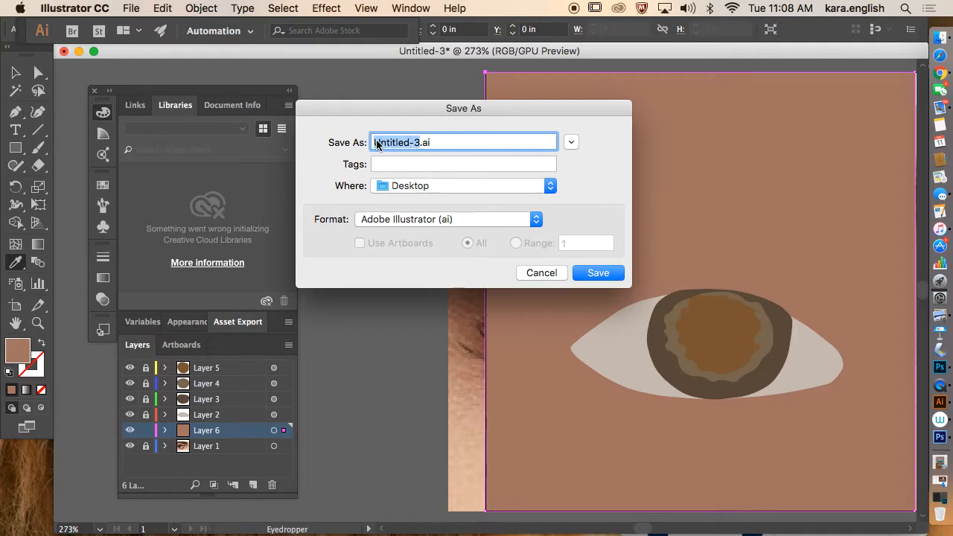
type("eye")
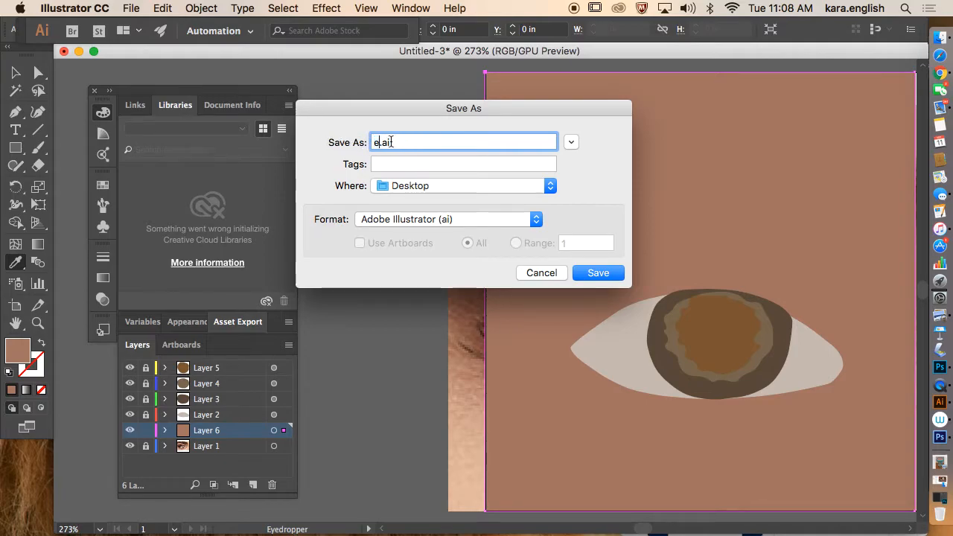
left_click(592, 275)
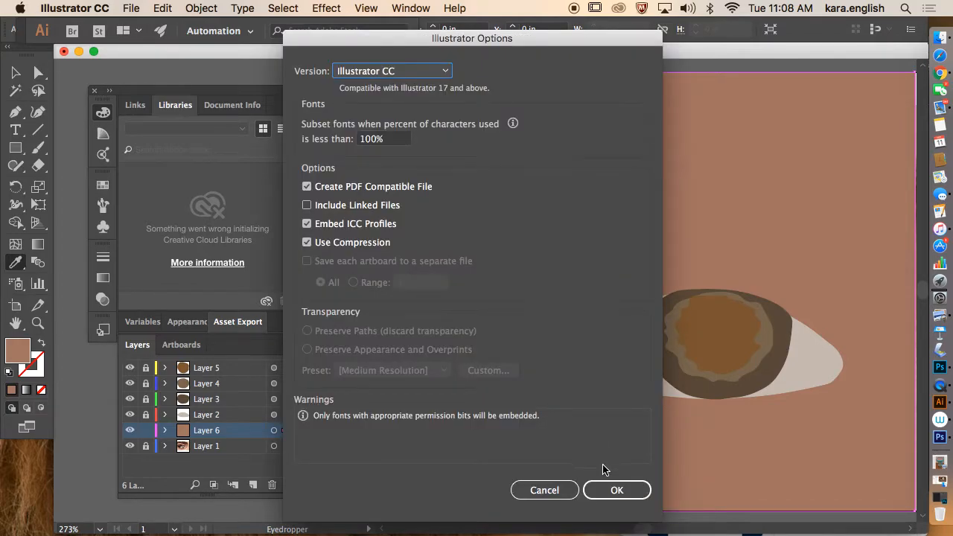
left_click(607, 491)
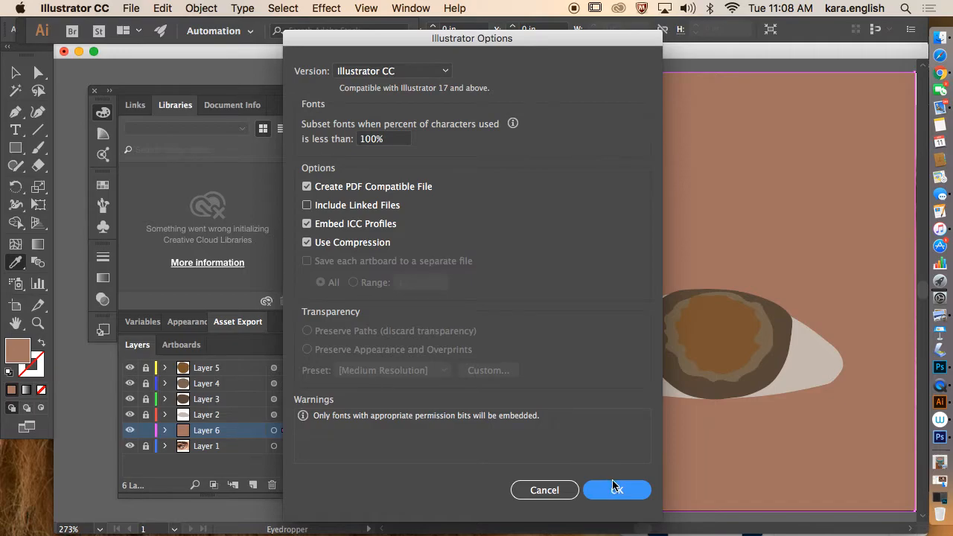
left_click(615, 492)
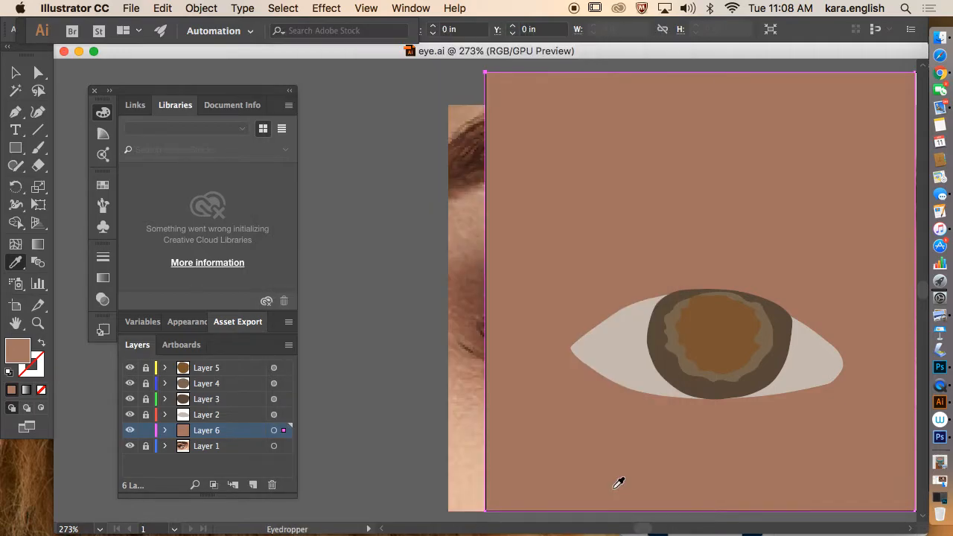
left_click(132, 9)
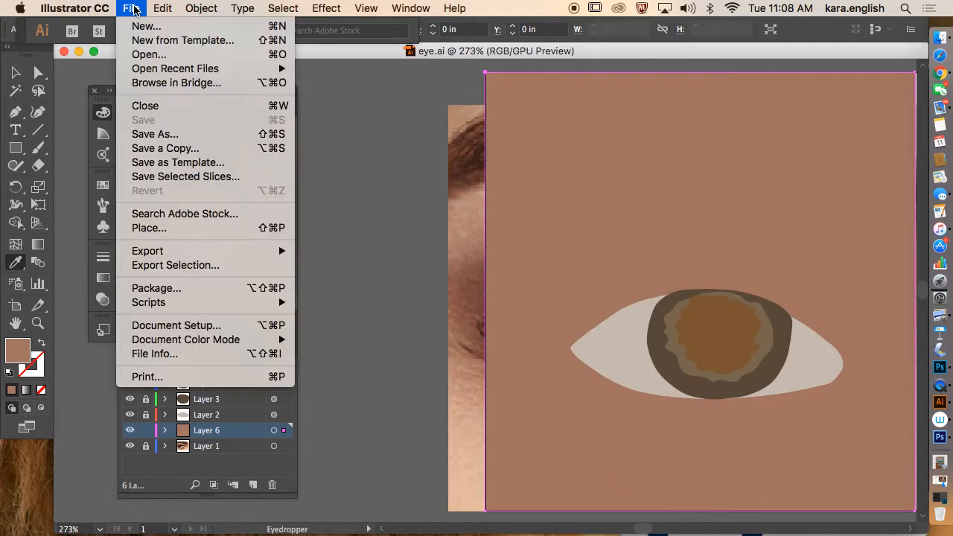
mouse_move(151, 257)
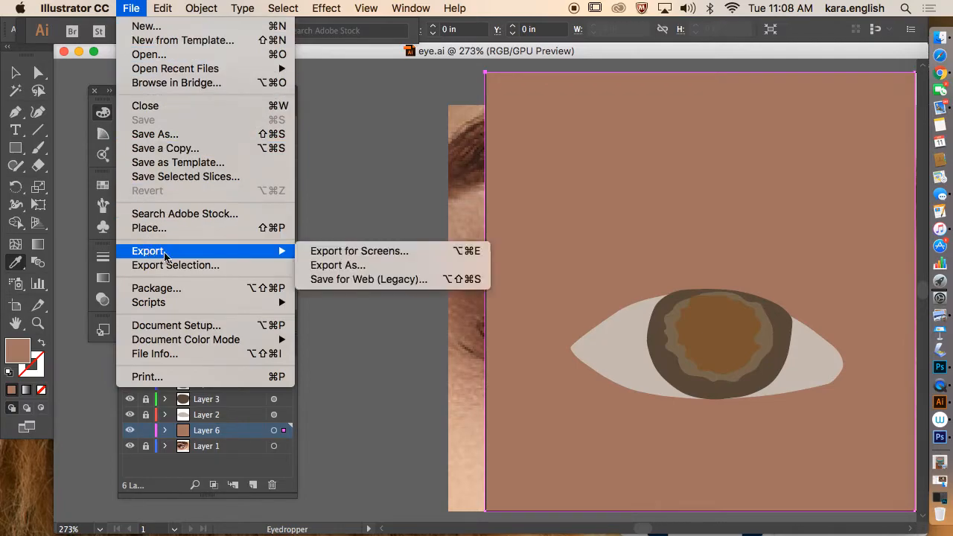
left_click(327, 273)
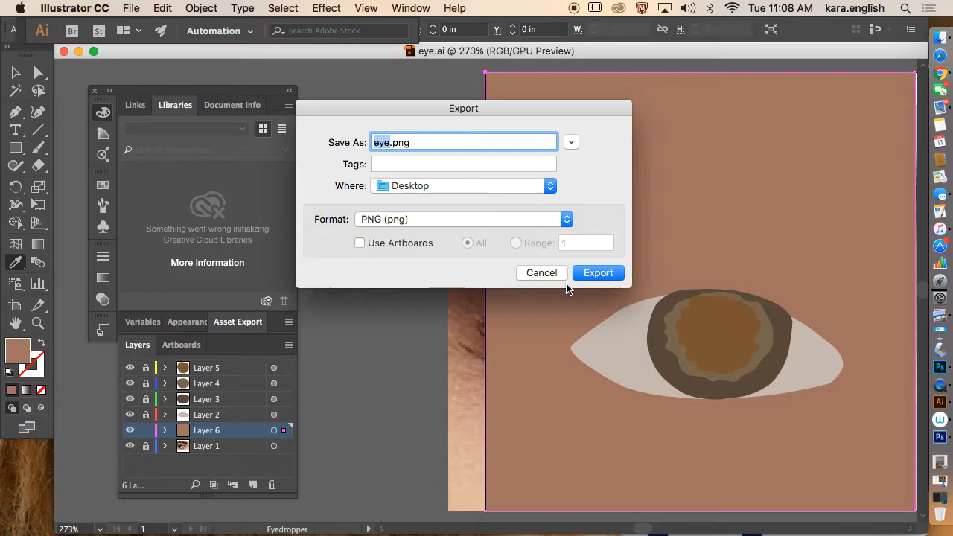
left_click(554, 274)
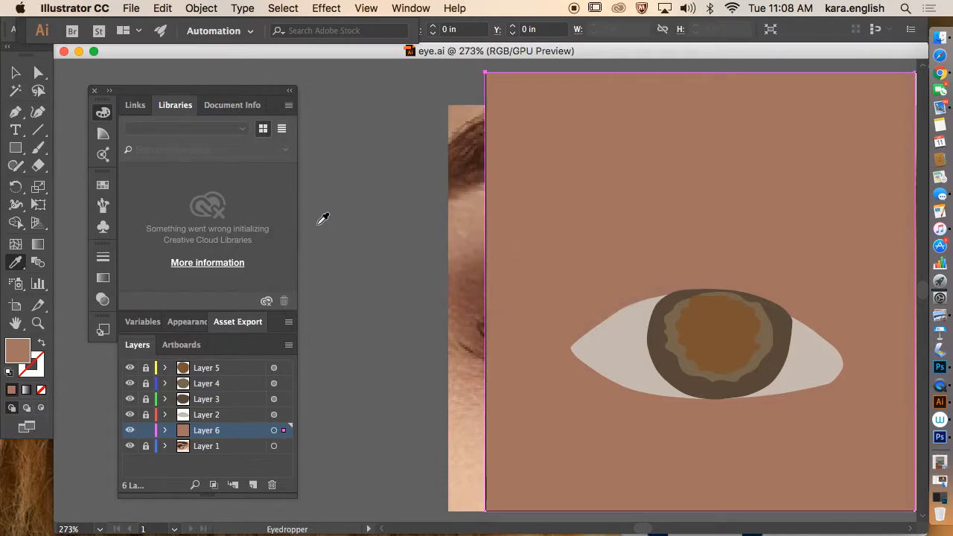
left_click(131, 8)
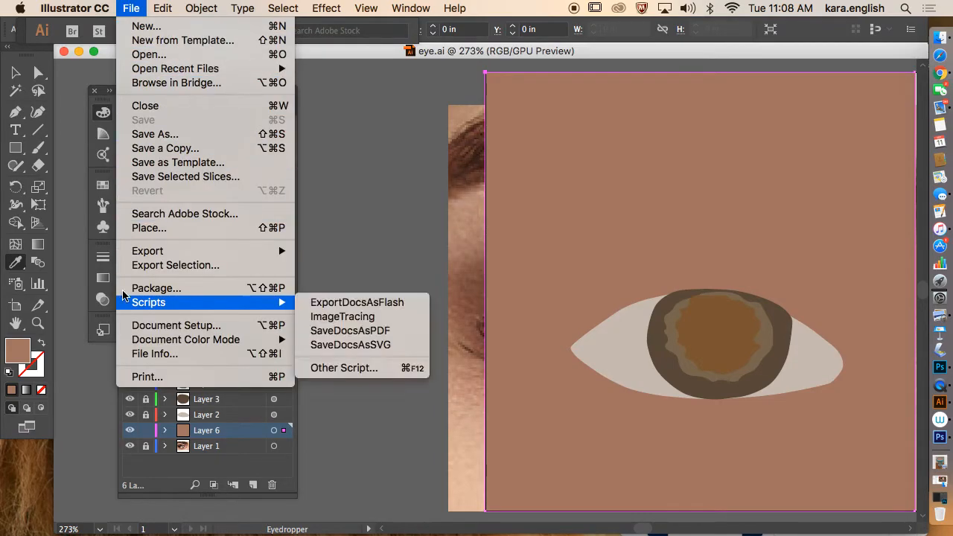
mouse_move(149, 253)
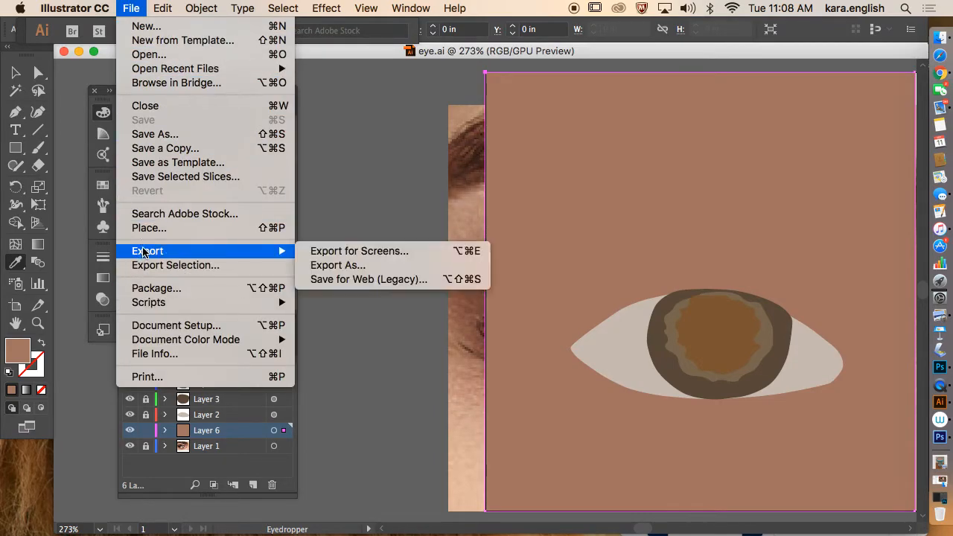
left_click(311, 280)
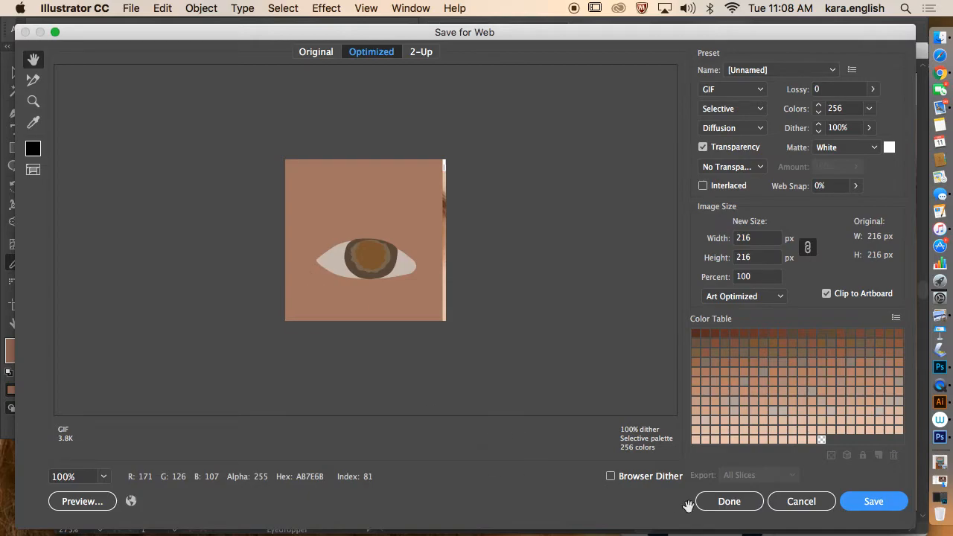
left_click(795, 502)
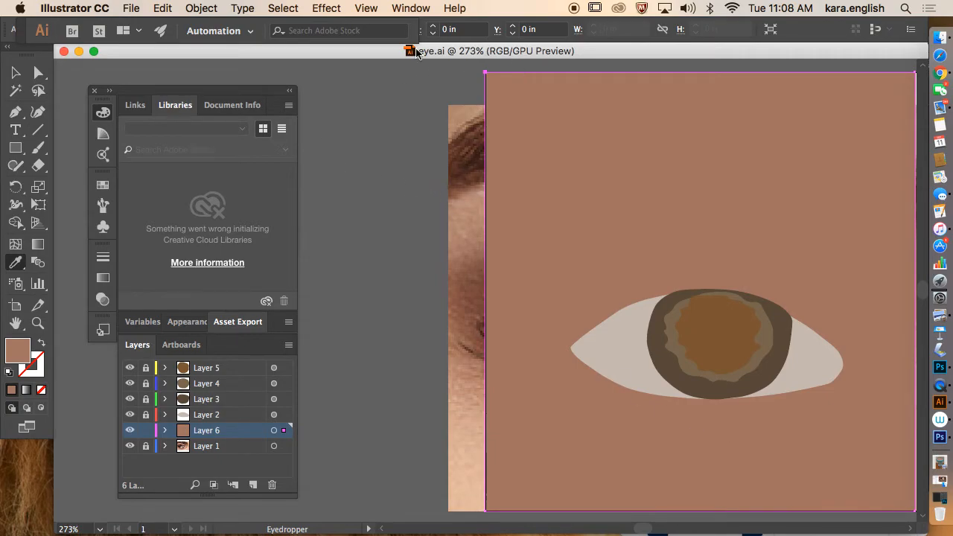
Step: Minimize Illustrator and Chrome, move Photoshop left, and open Untitled-2.png from the desktop
left_click(79, 51)
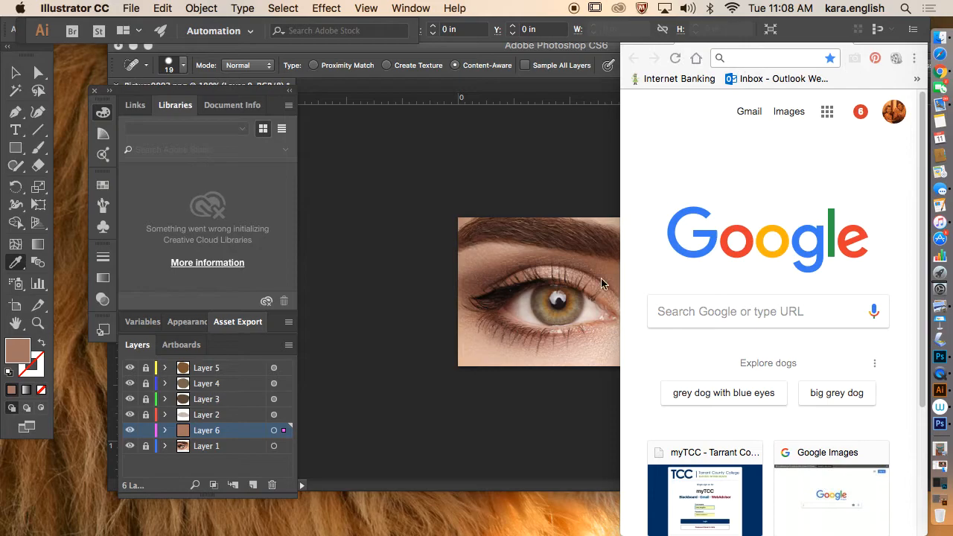
left_click(481, 525)
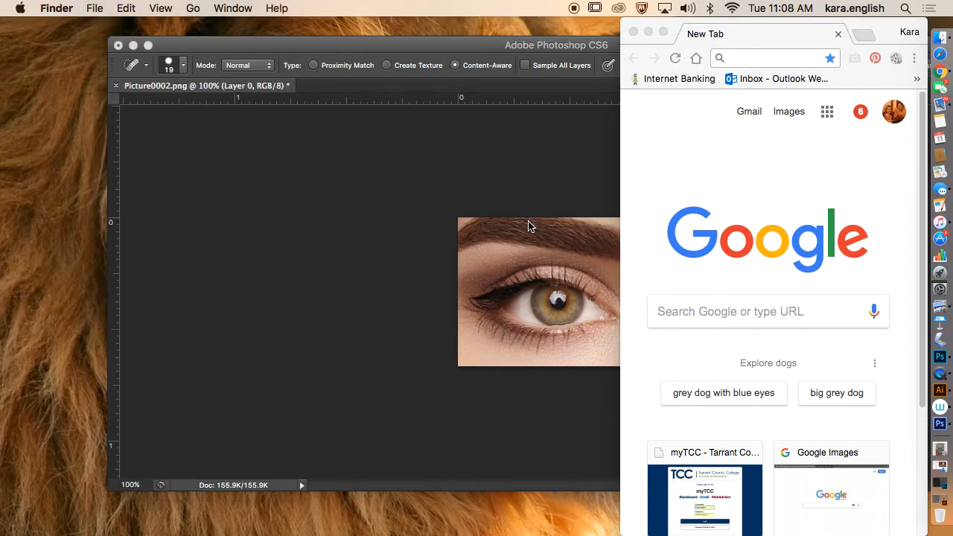
left_click(414, 46)
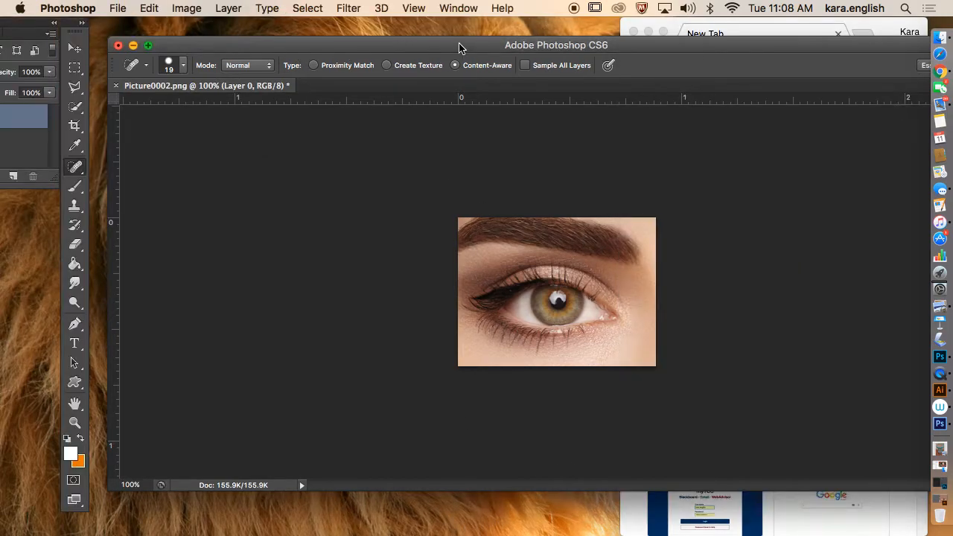
left_click_drag(460, 46, 262, 43)
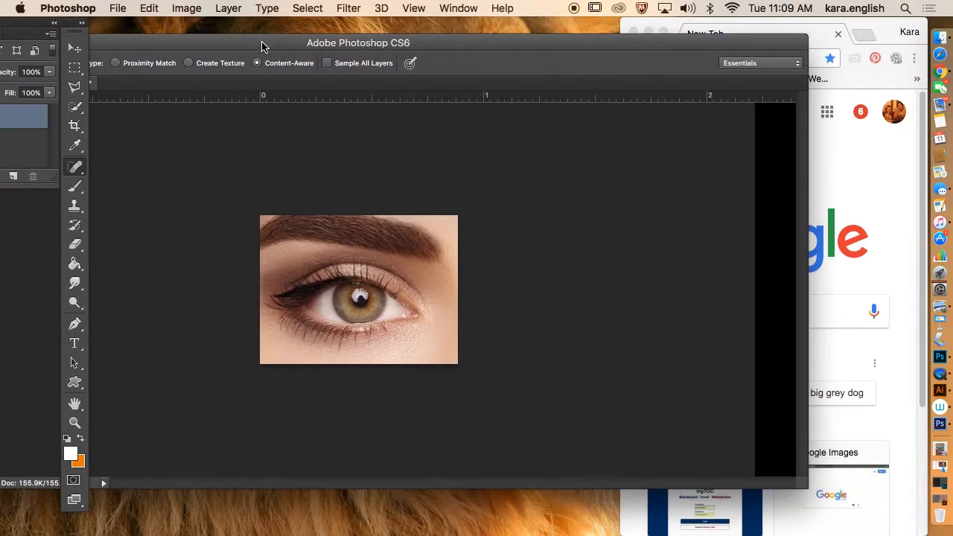
left_click(648, 32)
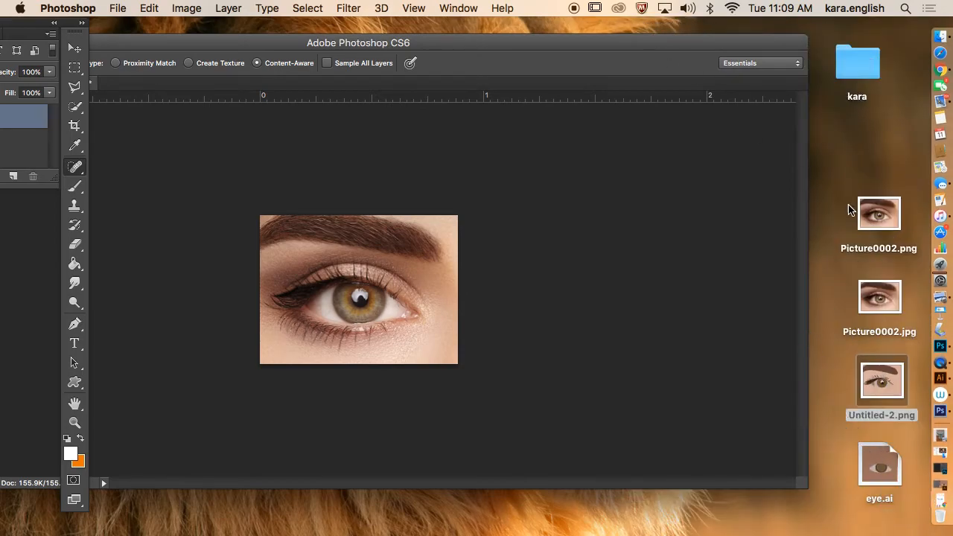
left_click(867, 380)
double_click(867, 380)
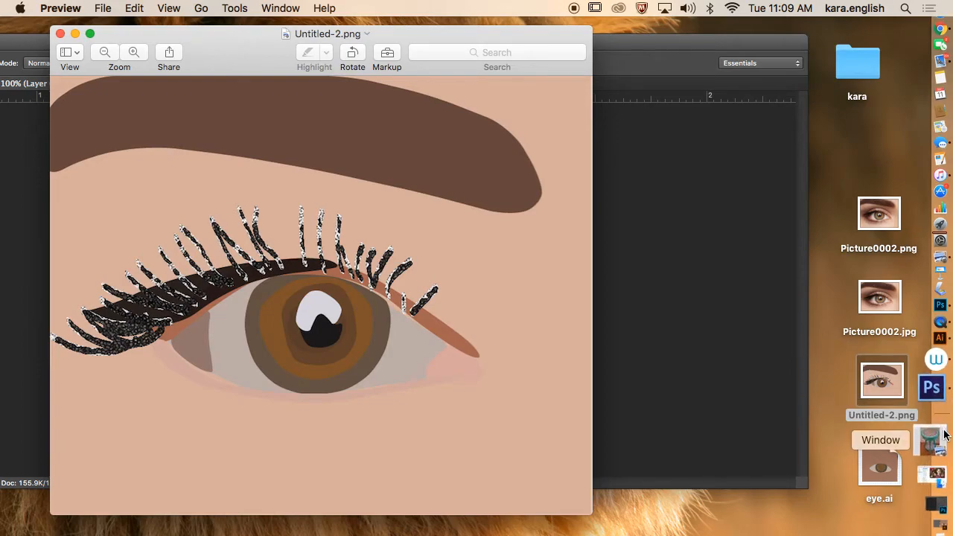
Step: Quit QuickTime Player from the Dock and begin naming the recording 'drawing a vector eye in adobe illustrator'
left_click(934, 363)
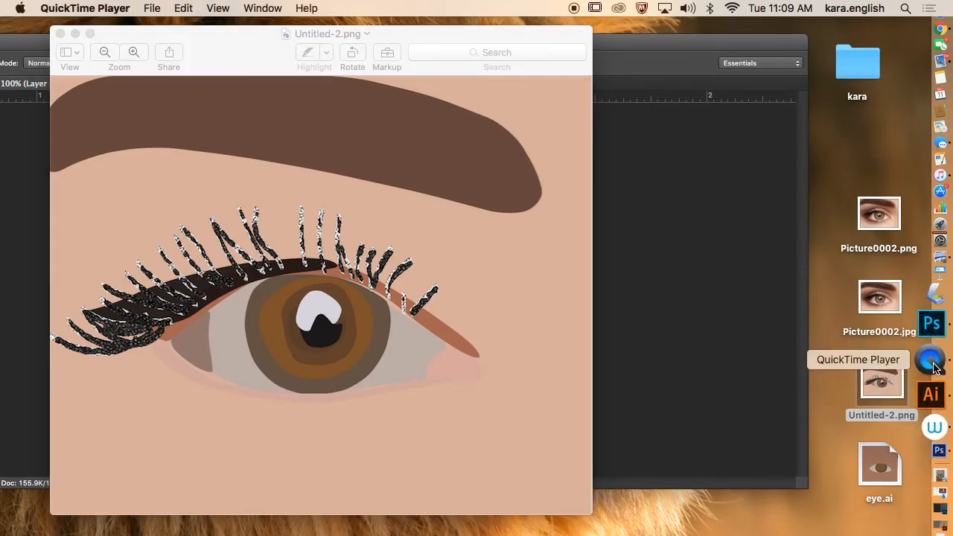
right_click(935, 367)
left_click(852, 367)
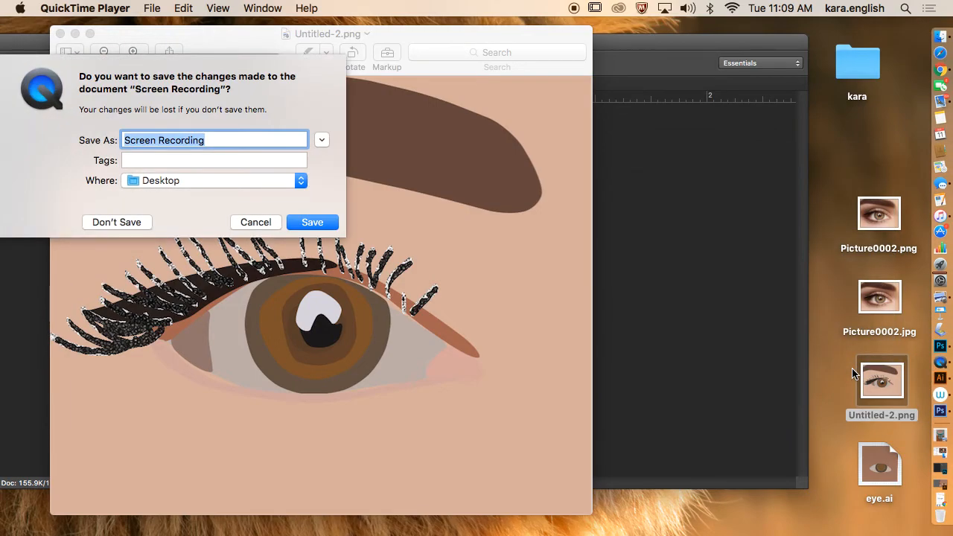
type("drawing a vector eye in")
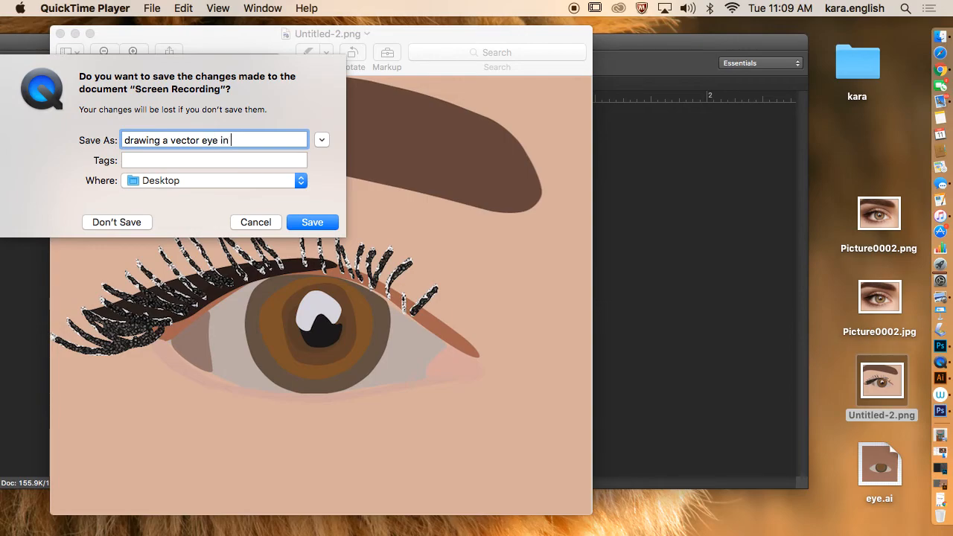
type("obe illustrator")
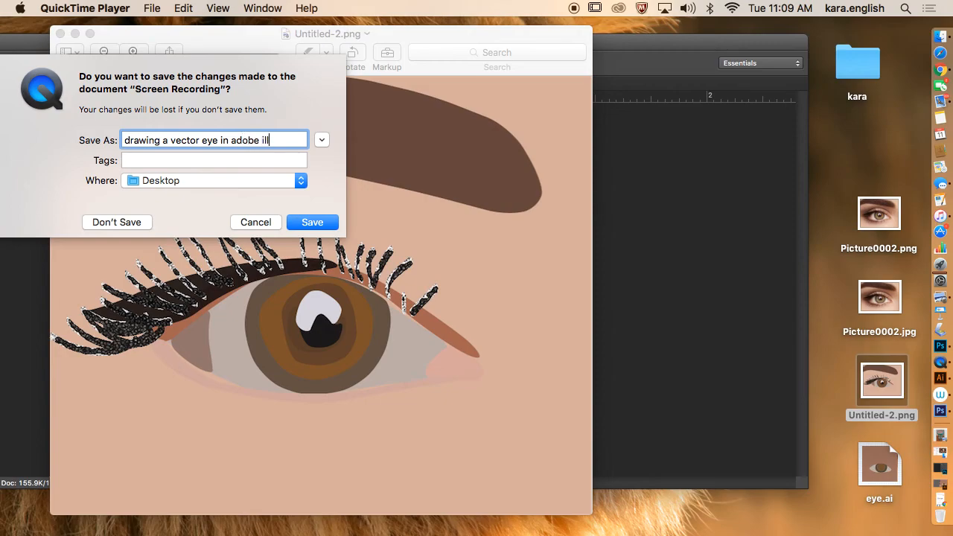